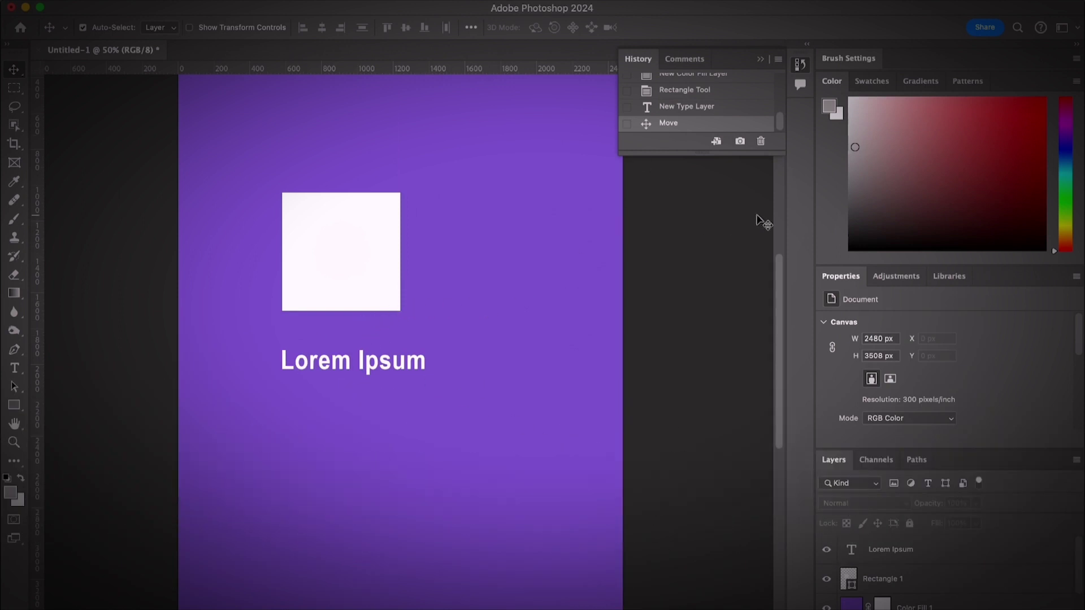
- Close the History panel and select the square, Lorem Ipsum text and purple Color Fill 1 layers in turn
click(760, 57)
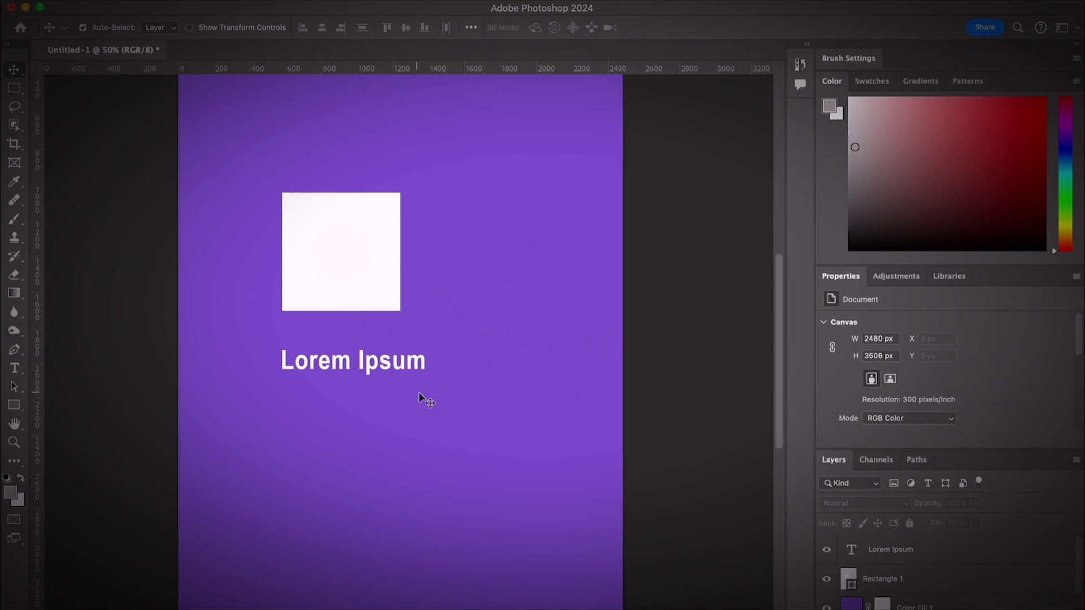
click(391, 280)
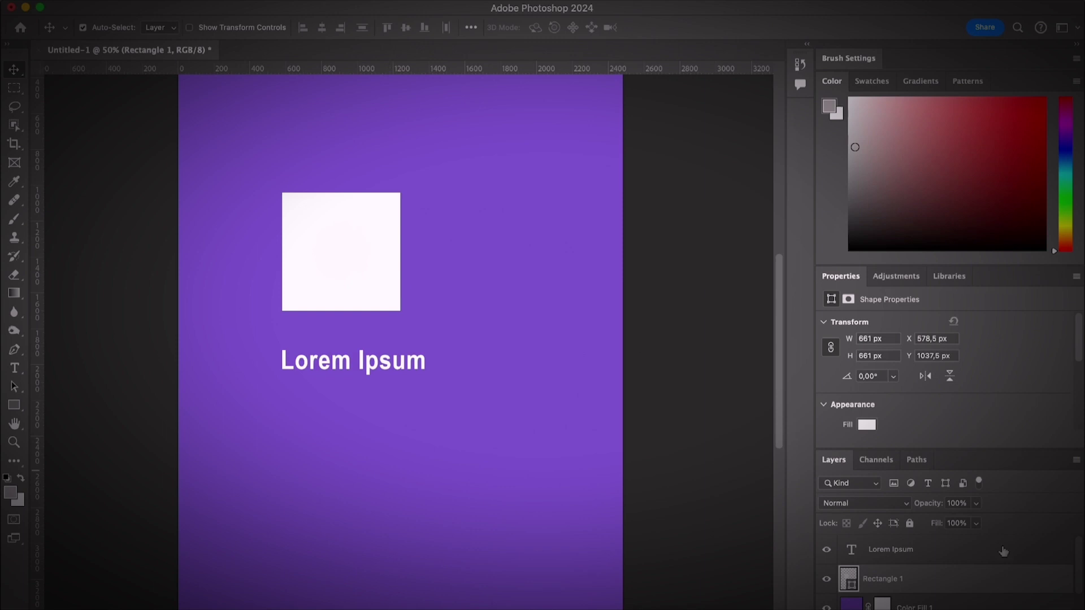
scroll(1024, 591, down, 2)
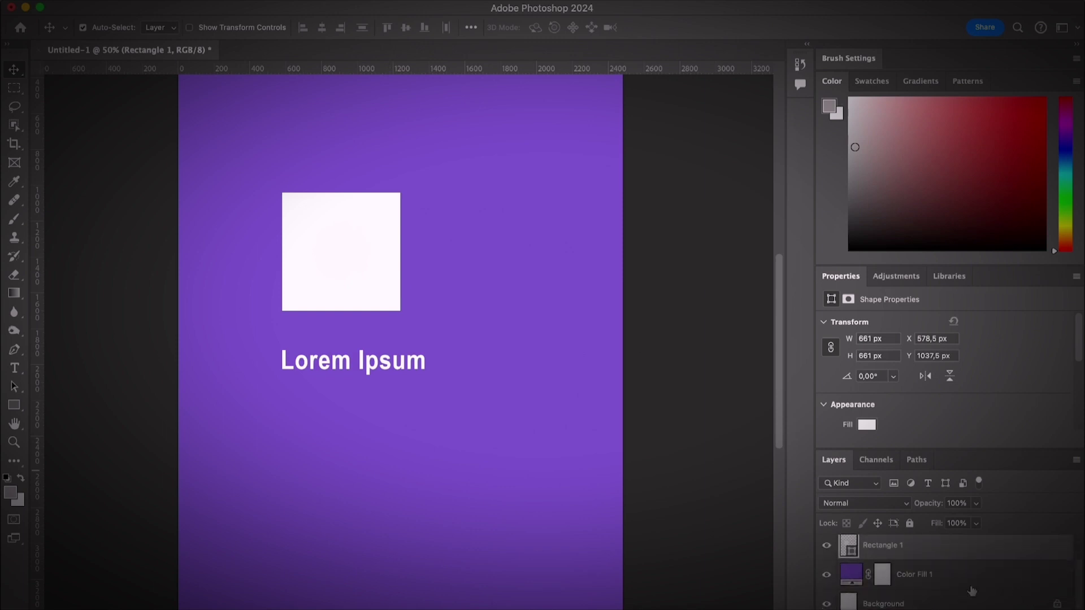
click(390, 362)
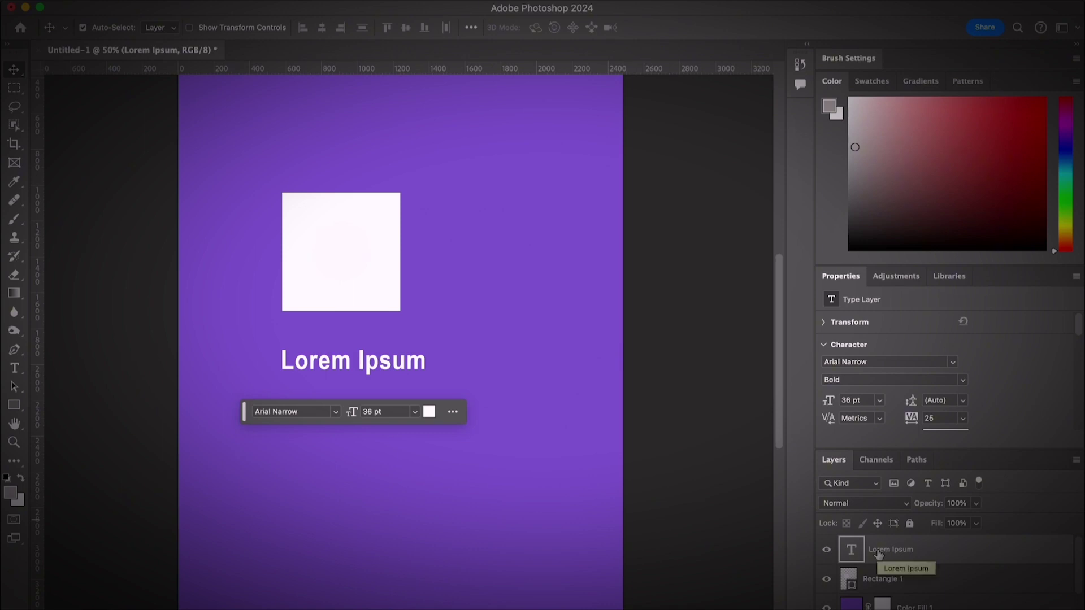
click(597, 527)
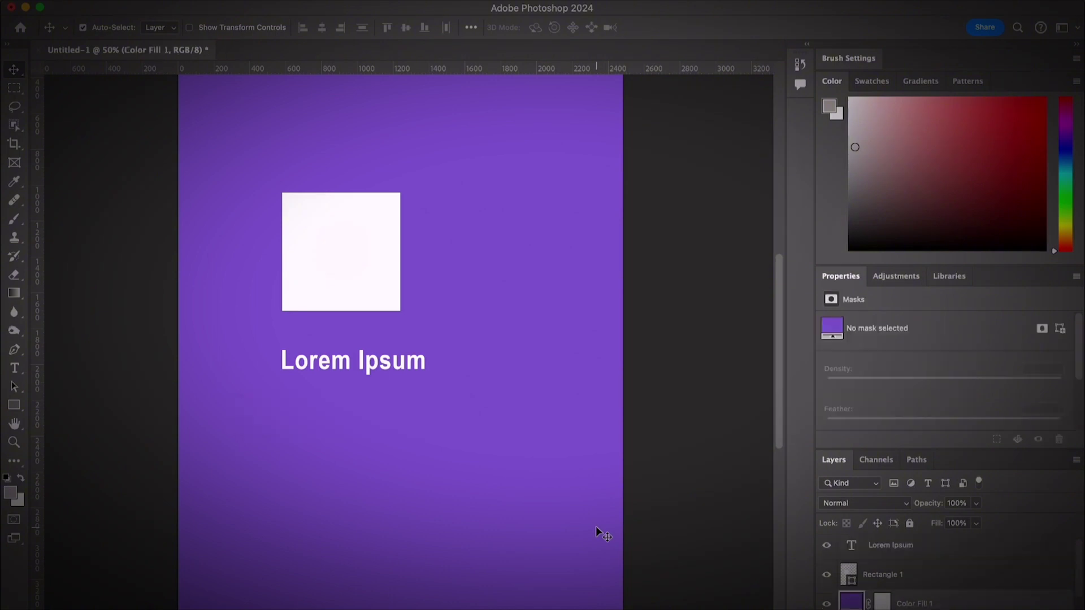
scroll(932, 591, up, 1)
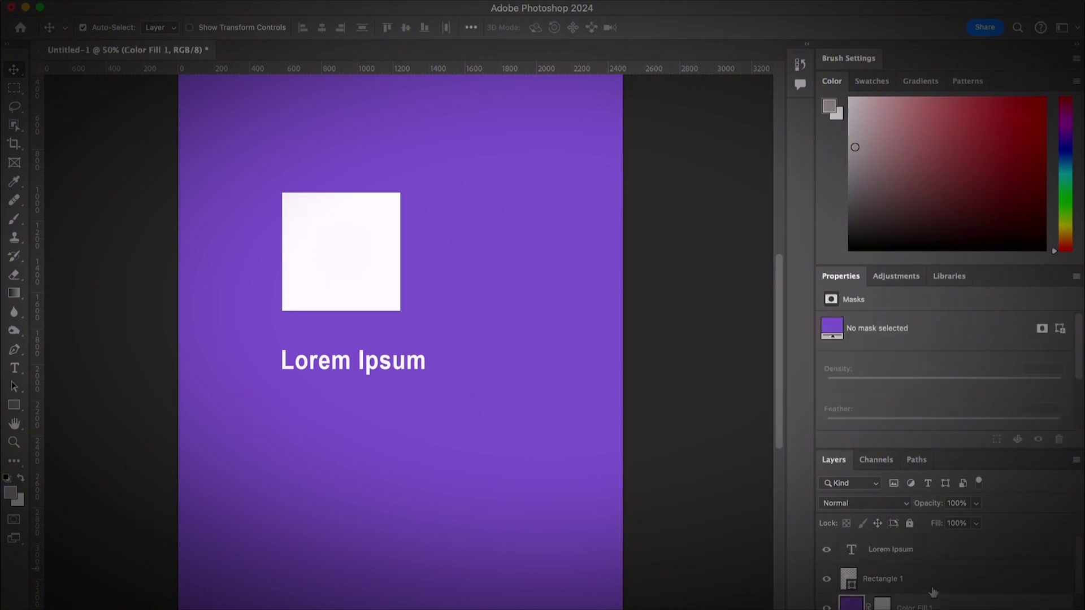
scroll(933, 592, down, 2)
scroll(933, 591, up, 2)
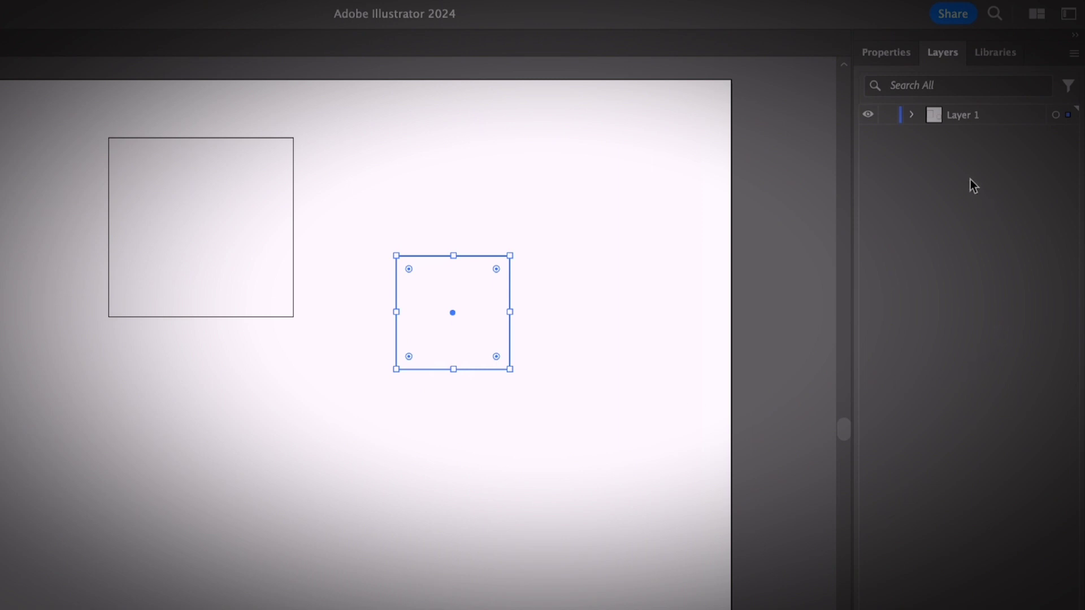
- On Layer 1, dismiss the Rectangle dialog and place 'Lorem ipsum' point text below the large square
click(962, 112)
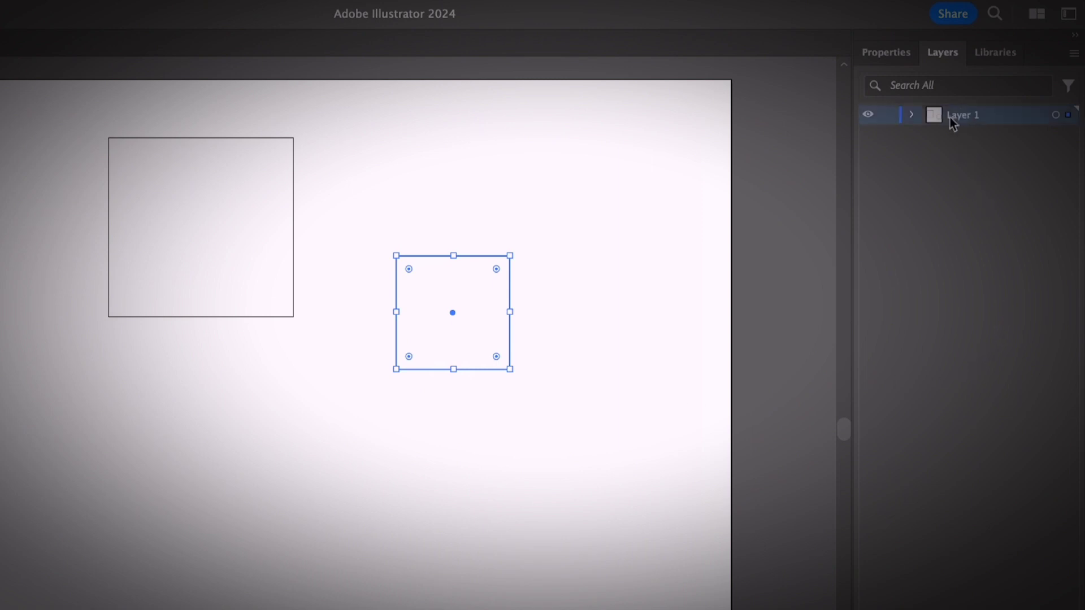
click(648, 299)
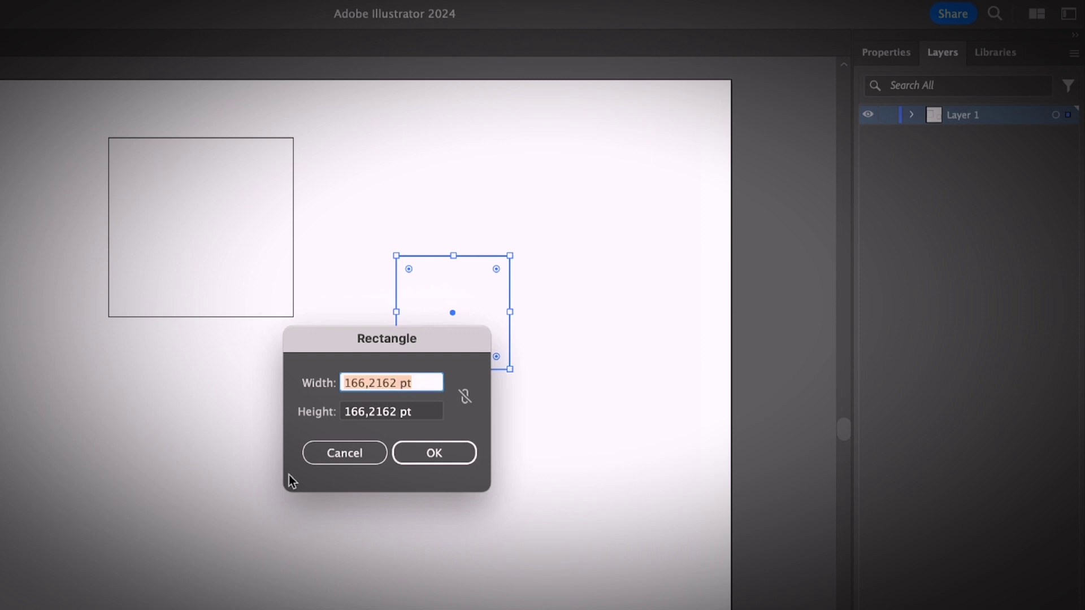
click(337, 459)
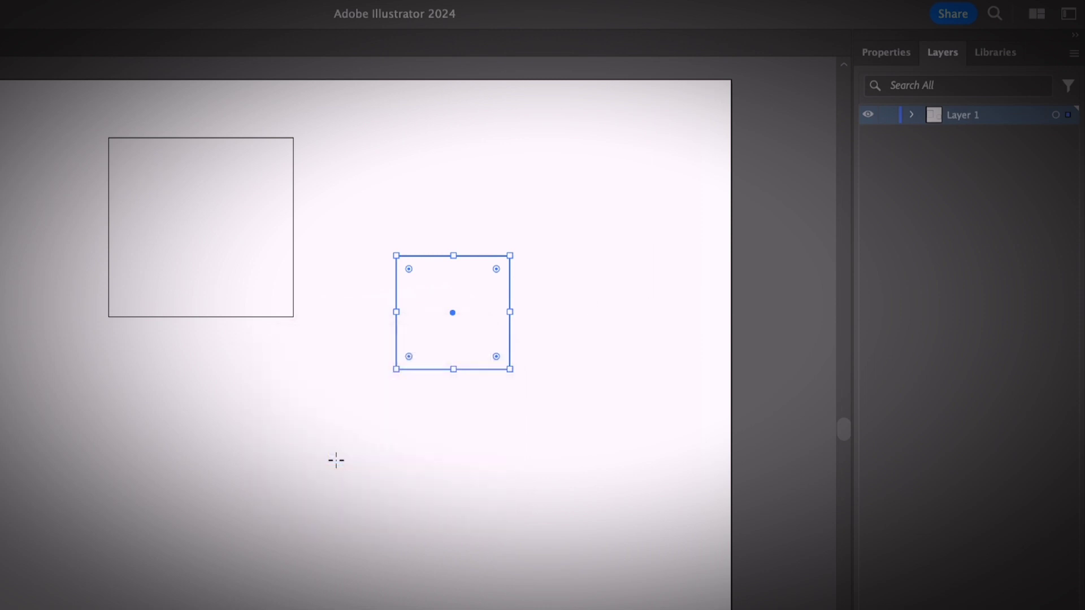
key(t)
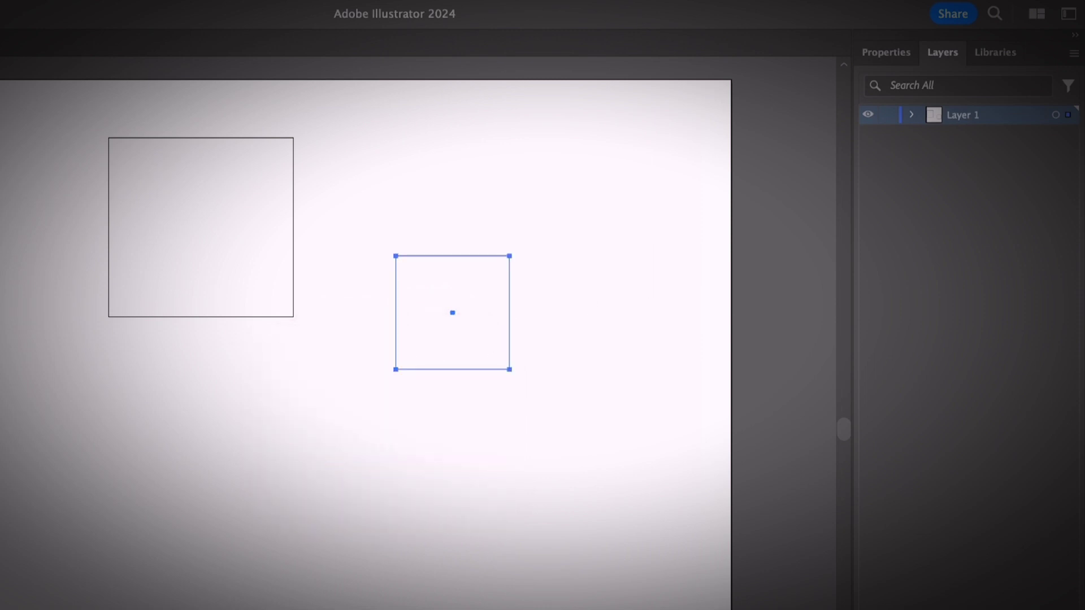
click(215, 379)
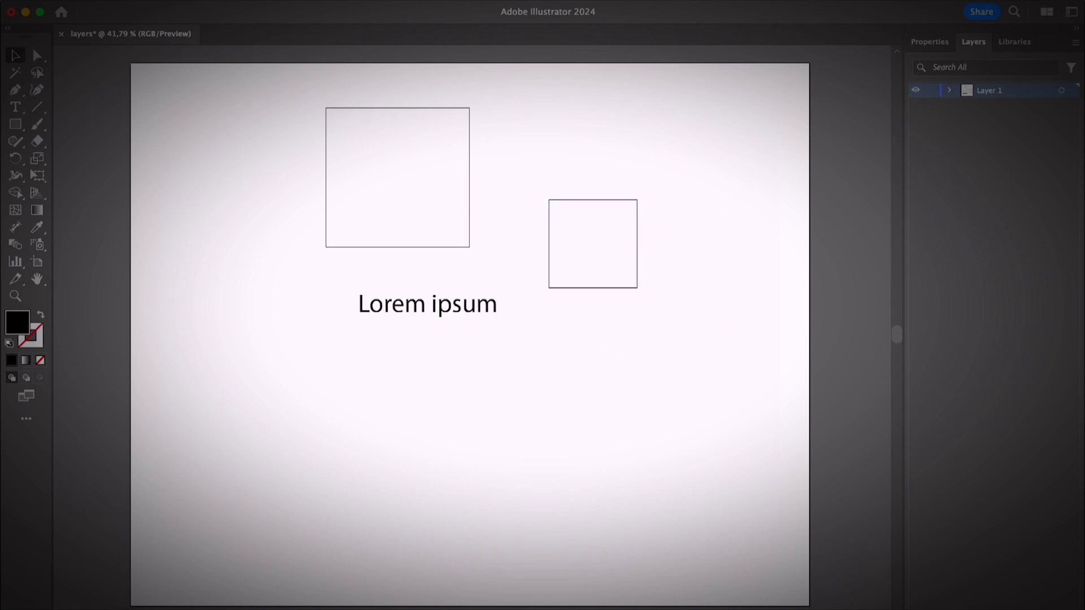
- Create Layer 2 and draw a black filled circle on it below the small square with the Ellipse tool
key(super+l)
click(23, 128)
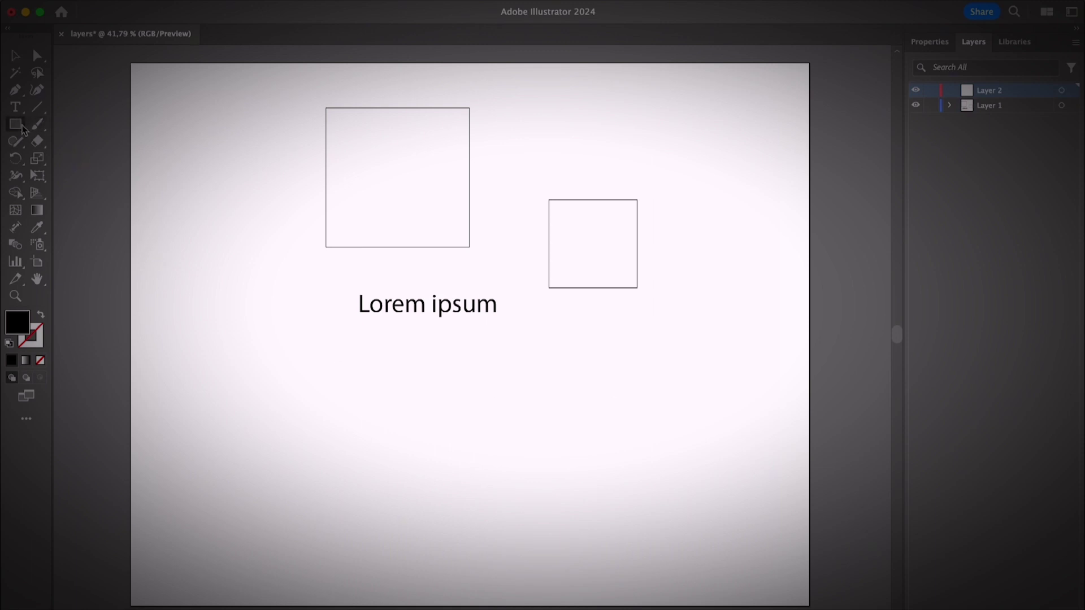
drag(24, 134, 54, 158)
drag(543, 346, 604, 406)
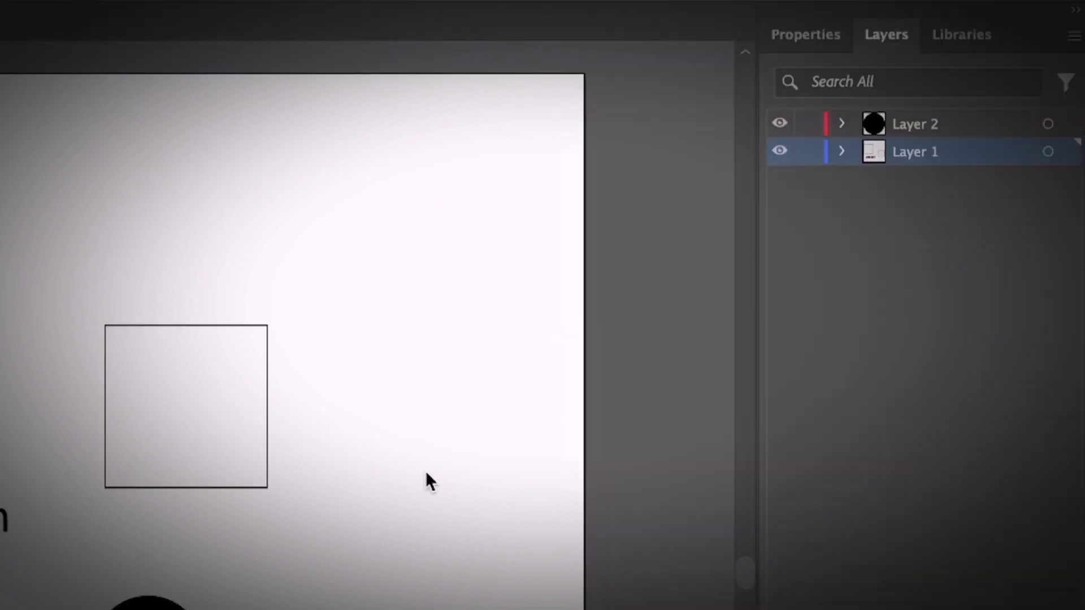
click(148, 603)
key(ctrl+shift+a)
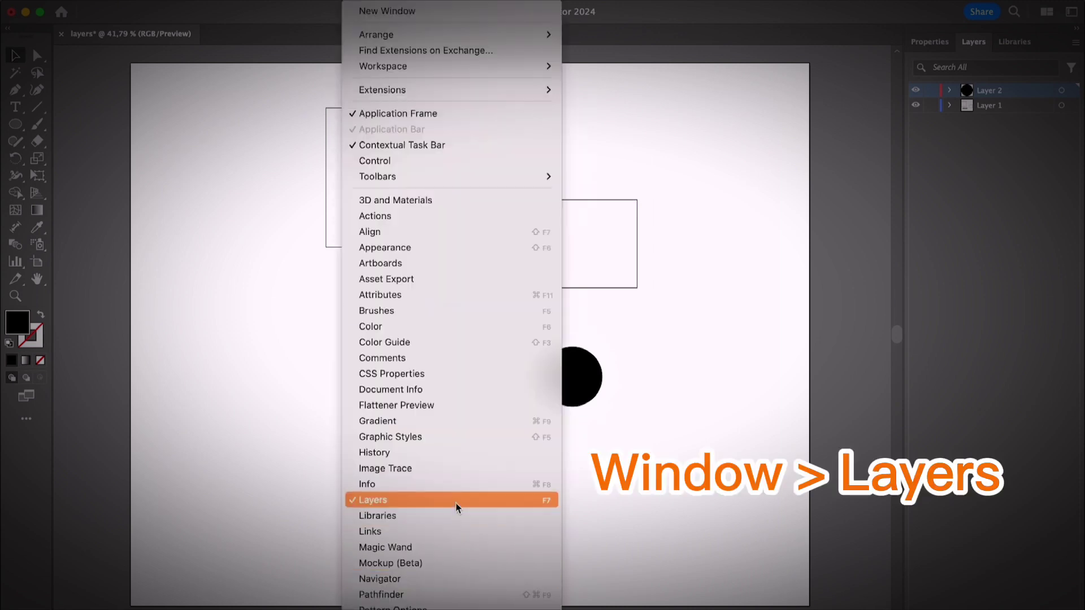
- Pull the Layers tab out of the dock, move it to the upper right, and drag it taller
click(974, 42)
drag(973, 42, 808, 167)
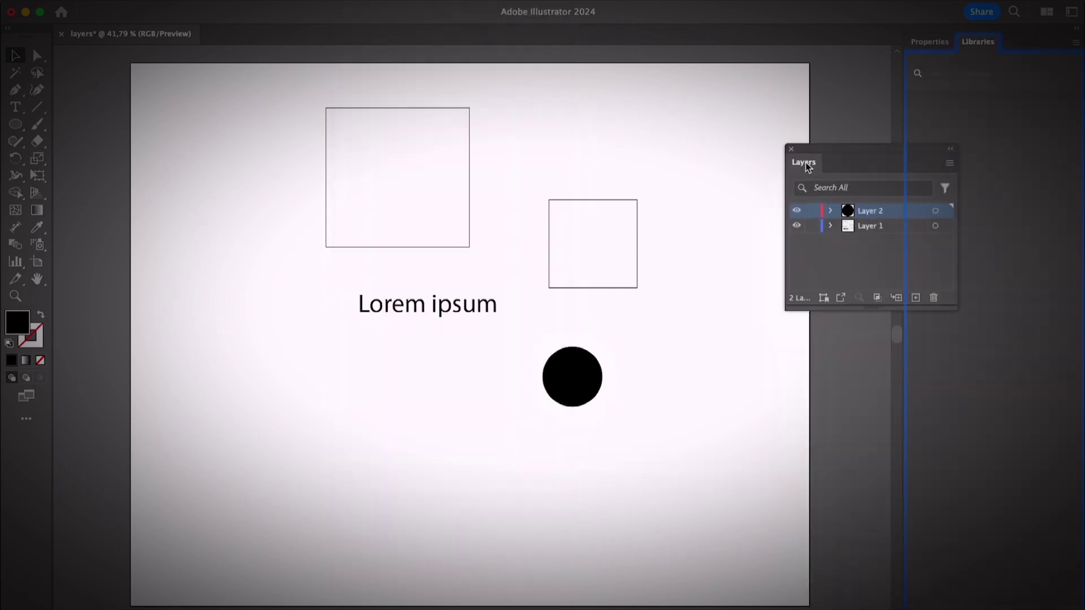
drag(880, 155, 814, 56)
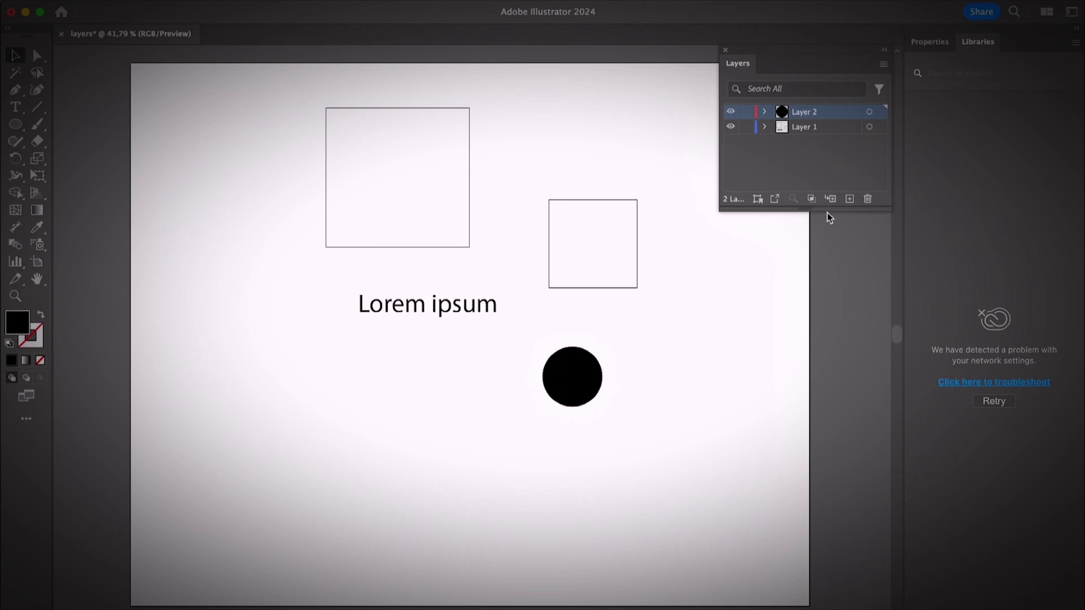
drag(827, 210, 839, 290)
click(832, 164)
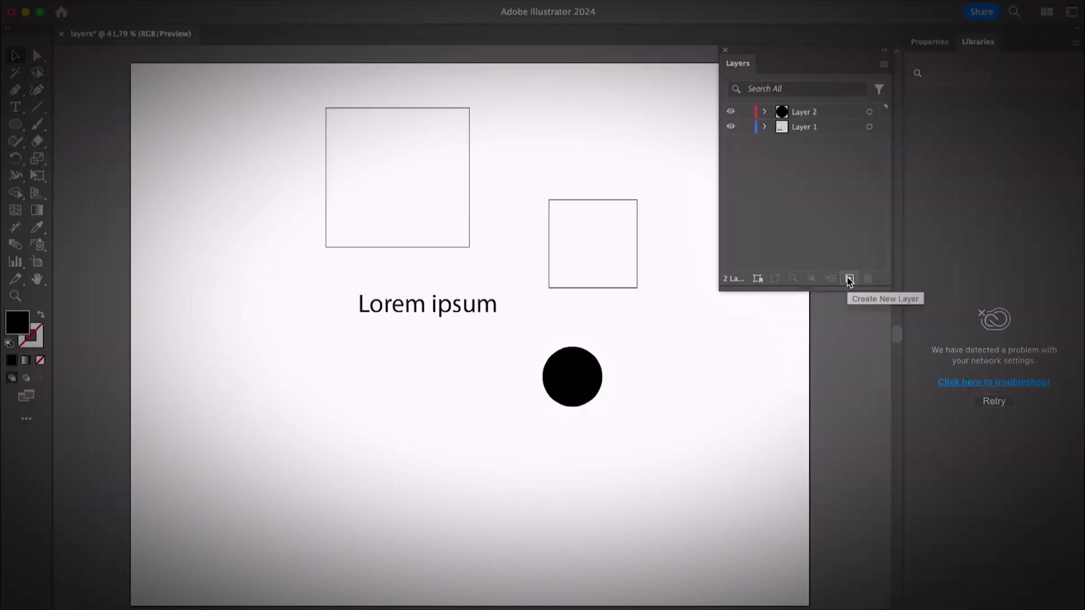
- Add Layer 3 at the top, then expand and collapse Layer 2 to show its circle
click(850, 279)
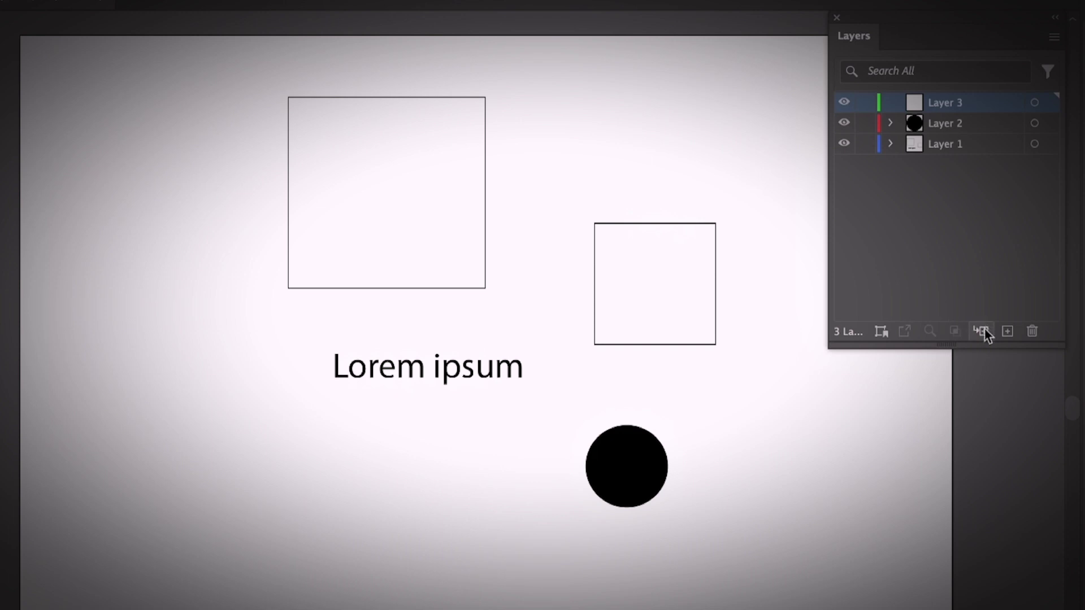
click(891, 124)
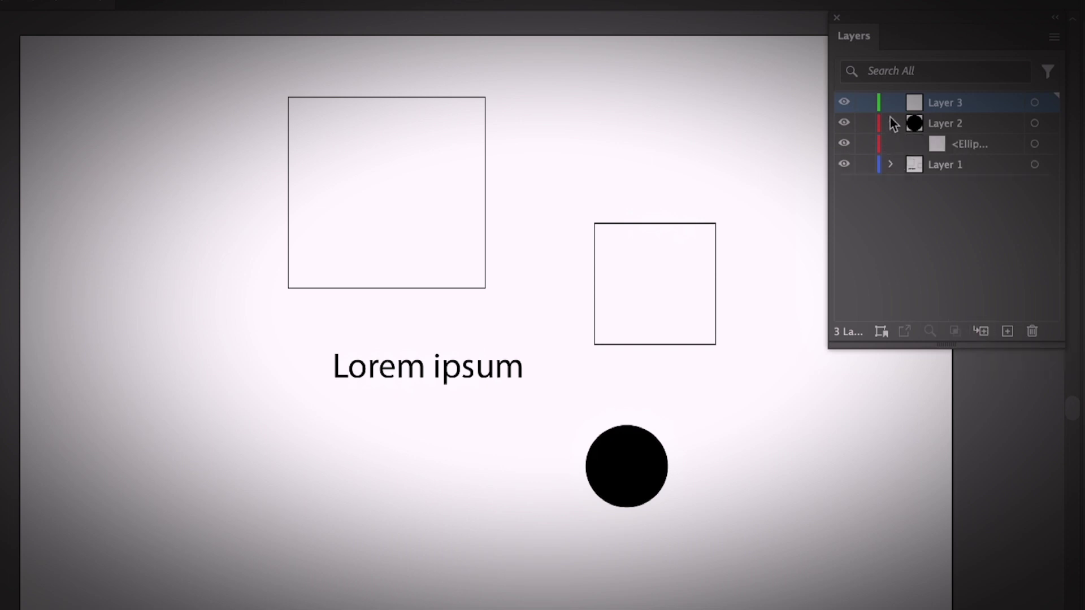
click(891, 124)
- Inspect Layer 1's text and two rectangle sublayers, then collapse it and select Layer 3
click(891, 144)
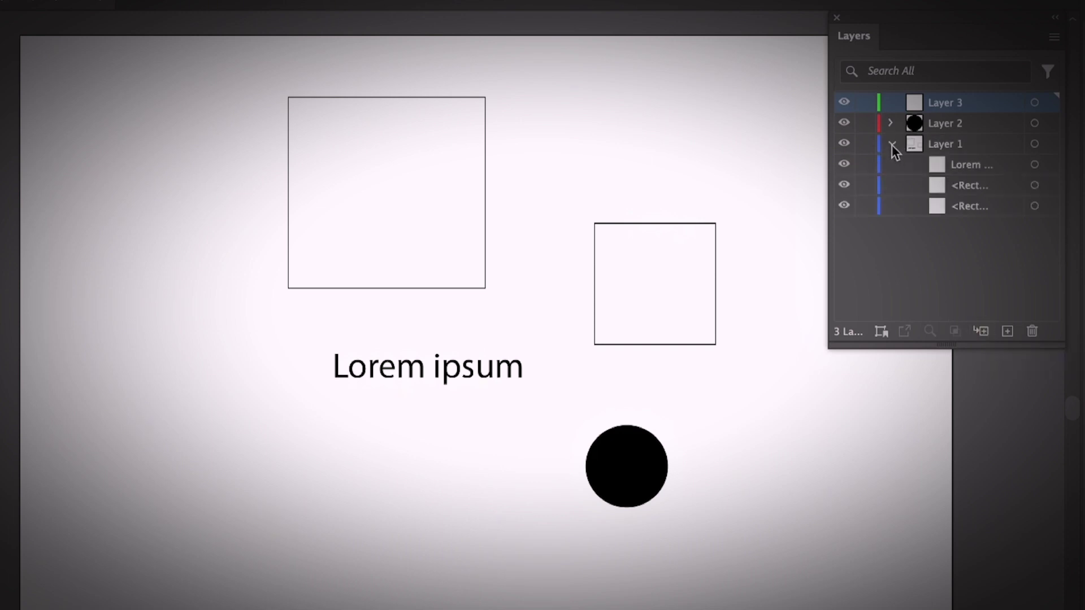
click(974, 170)
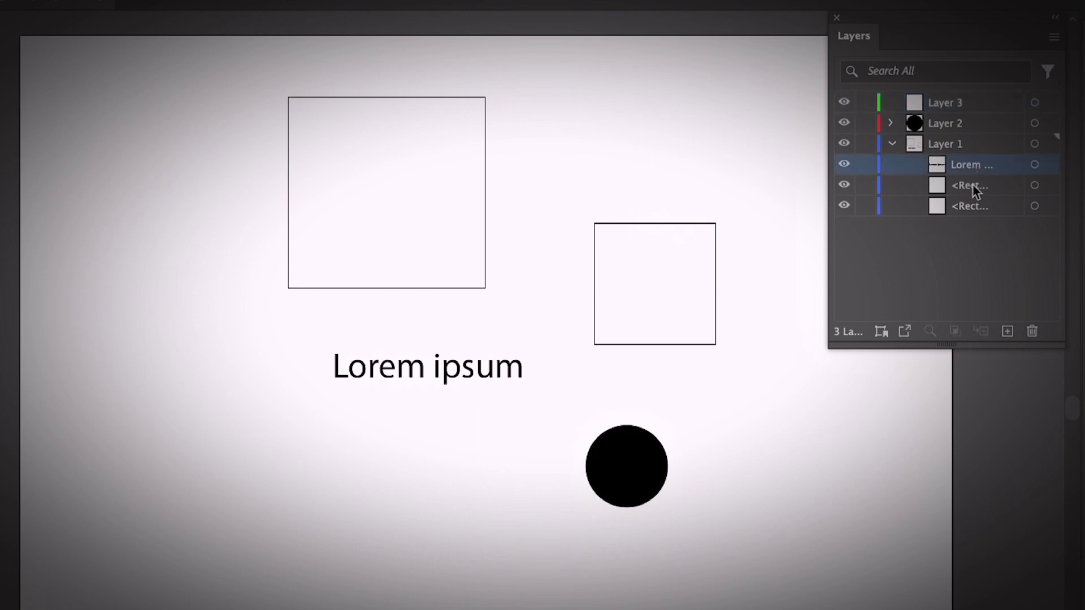
click(973, 187)
click(974, 207)
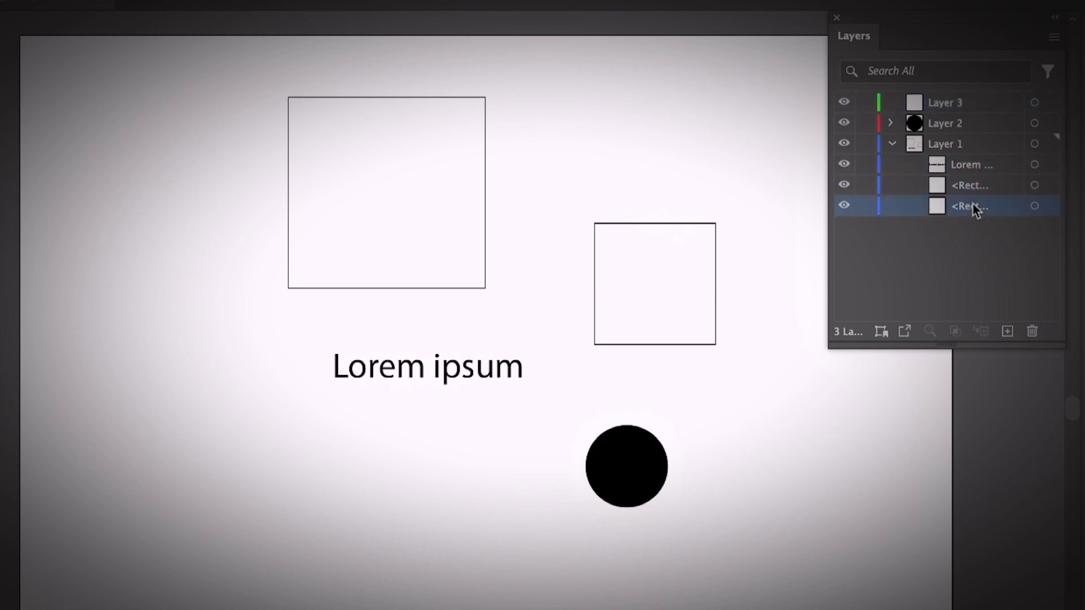
click(889, 142)
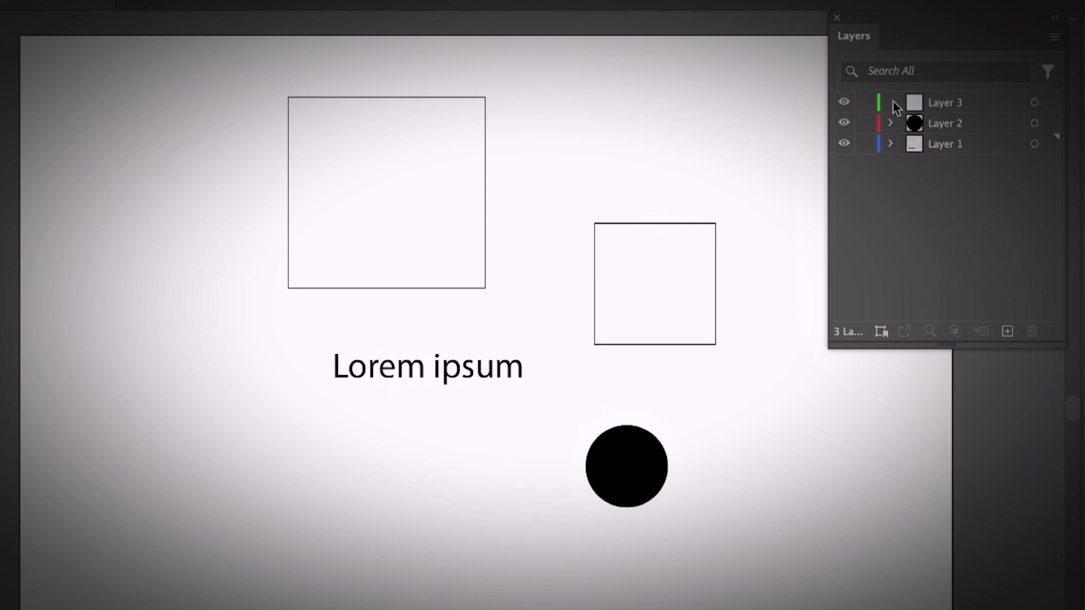
click(954, 104)
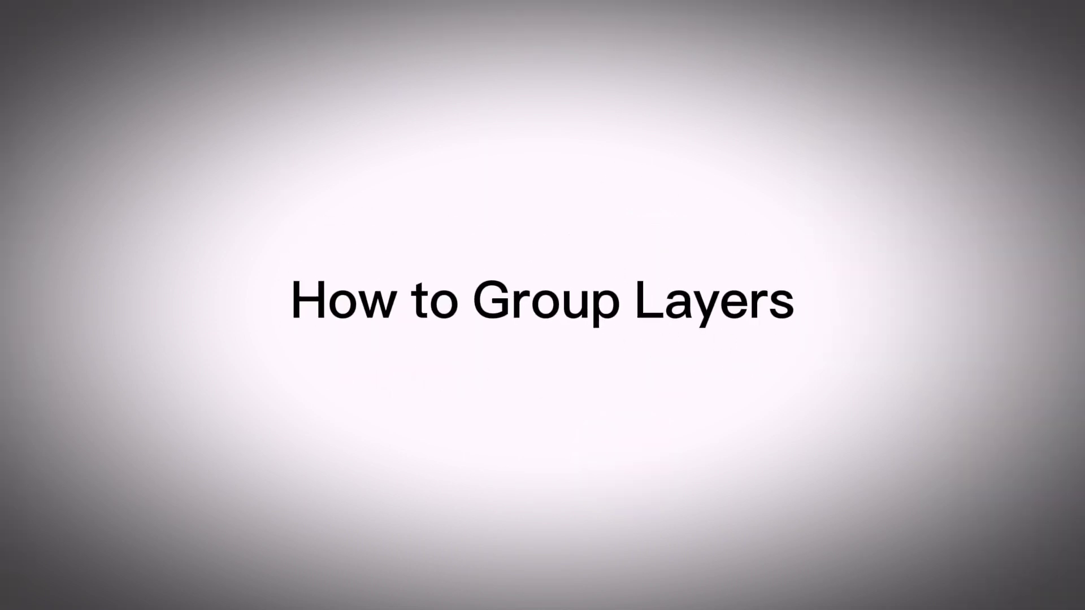
- Group the small square and black circle, and check the group inside Layer 2
drag(561, 175, 680, 552)
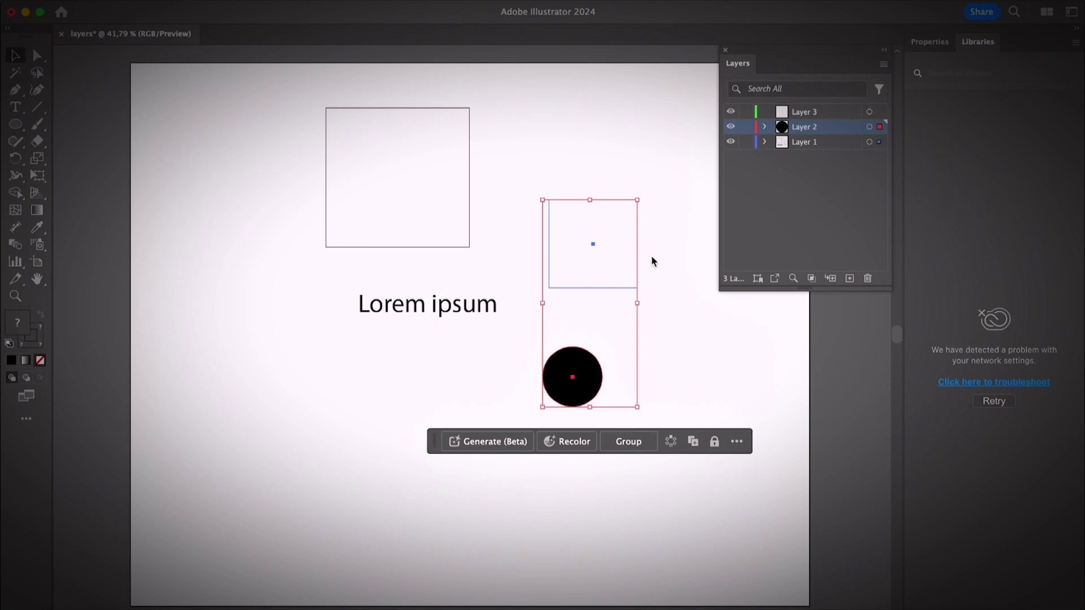
key(super+g)
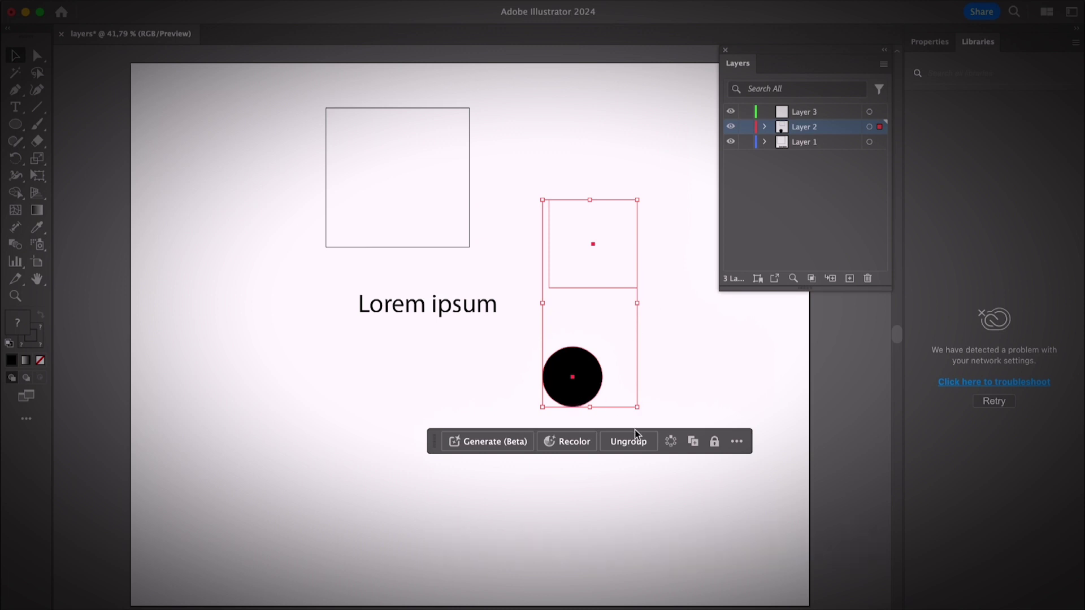
click(767, 128)
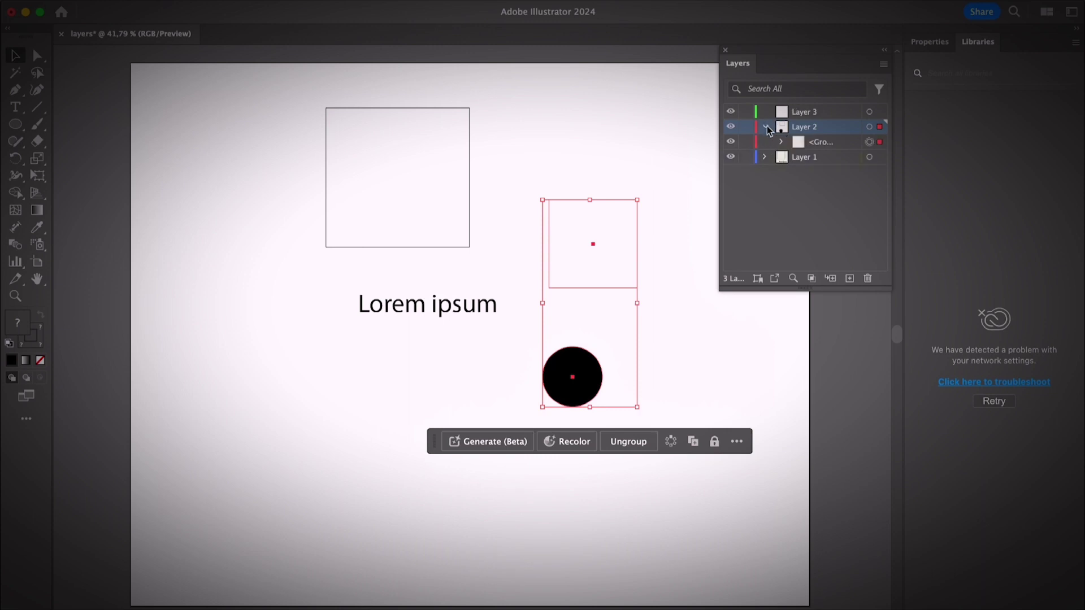
click(767, 129)
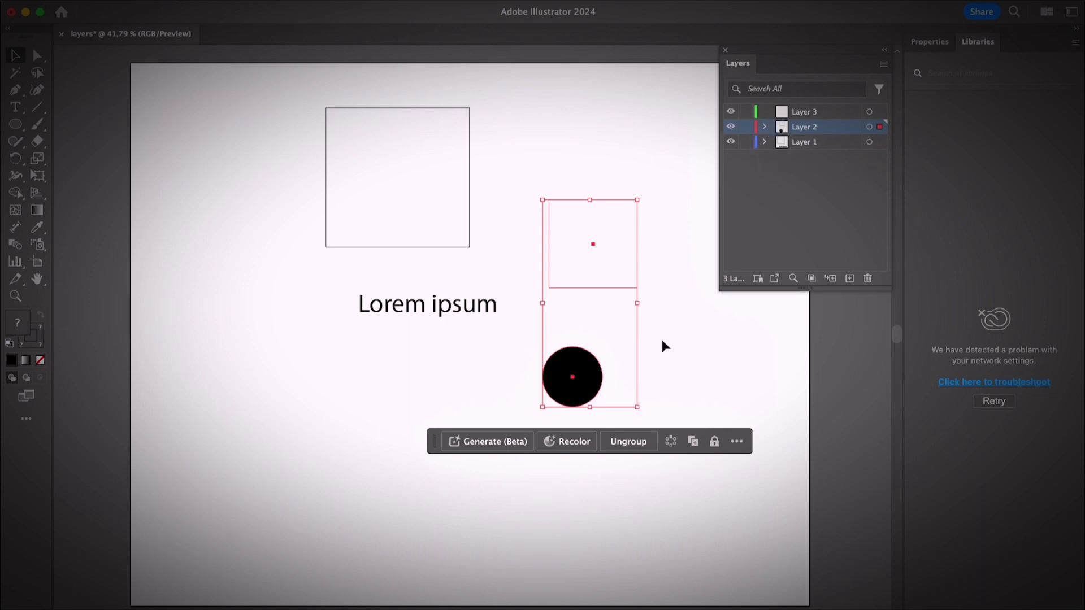
- Ungroup the square and circle, select each separately, and confirm they are separate objects in Layer 2
click(622, 447)
click(711, 367)
click(602, 374)
click(620, 235)
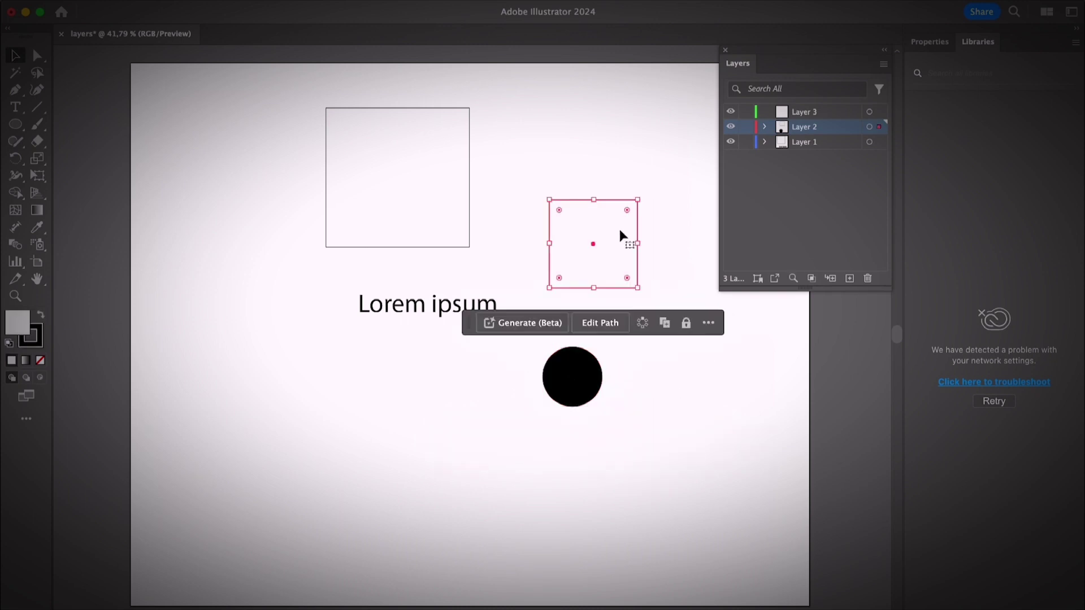
click(587, 365)
click(636, 249)
click(766, 127)
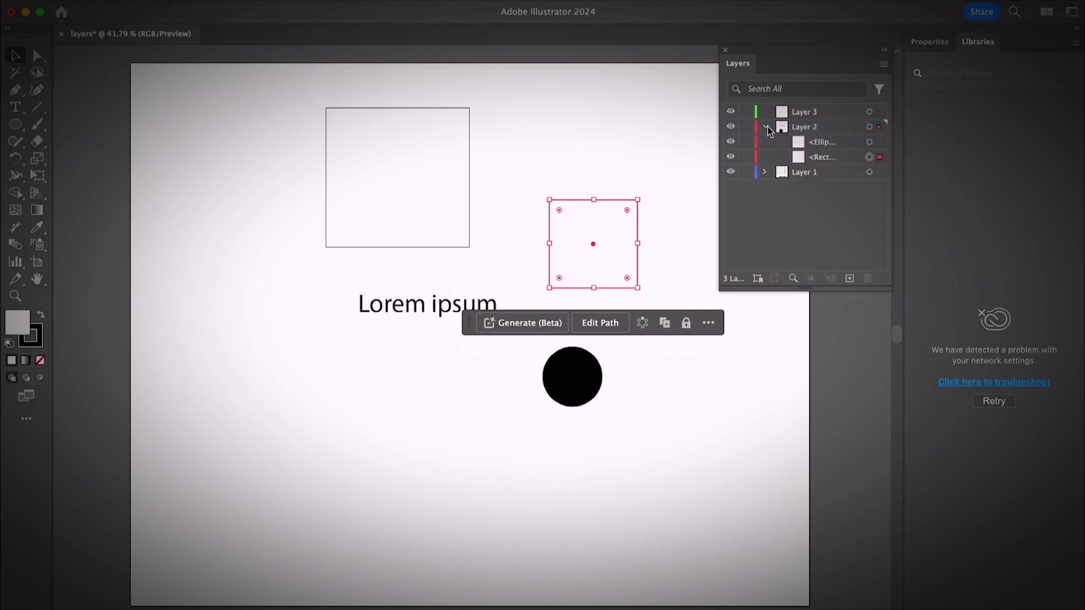
click(766, 128)
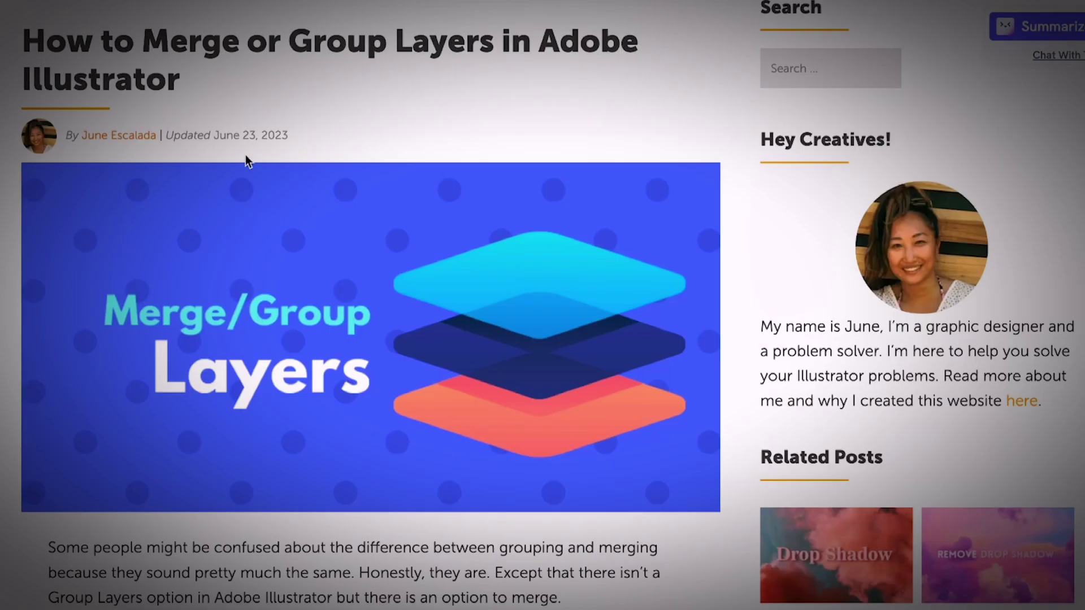
- Scroll the 'How to Merge or Group Layers in Adobe Illustrator' article down to its Merging Layers section
scroll(273, 368, down, 5)
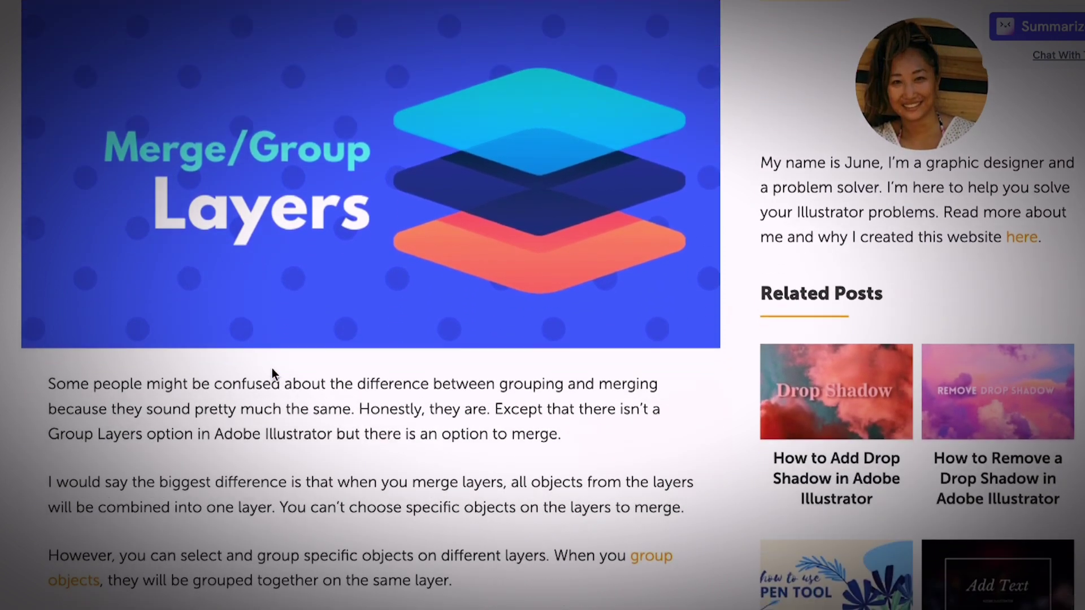
scroll(272, 368, down, 6)
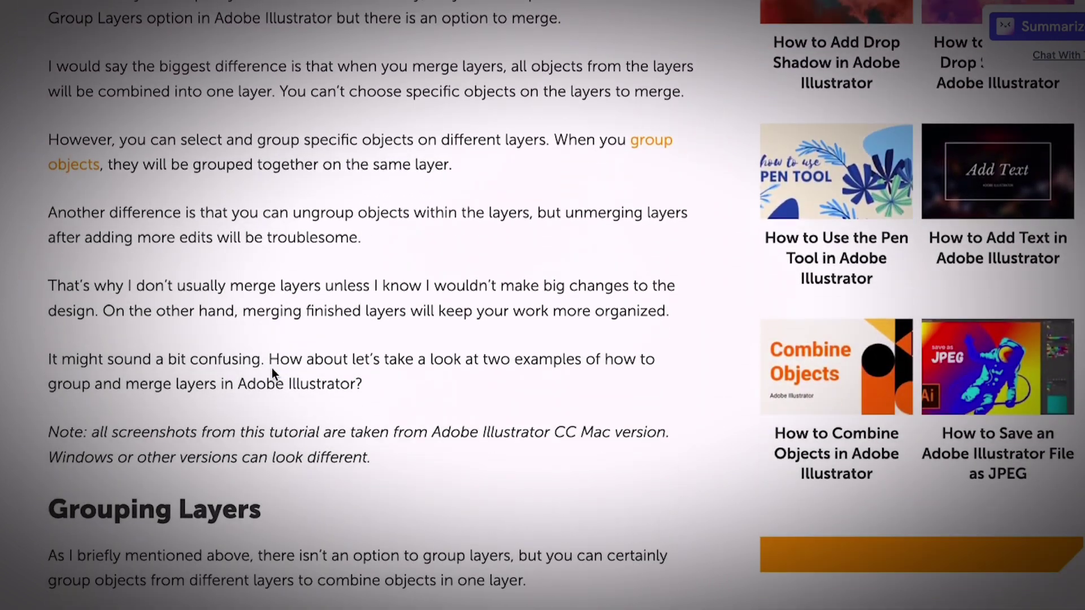
scroll(272, 368, down, 6)
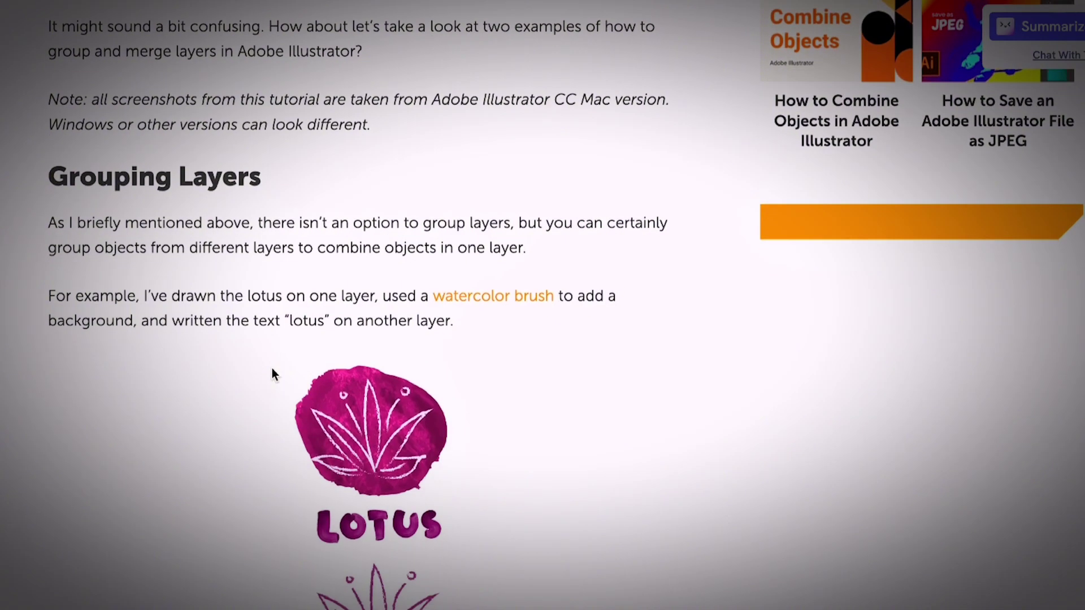
scroll(272, 368, down, 15)
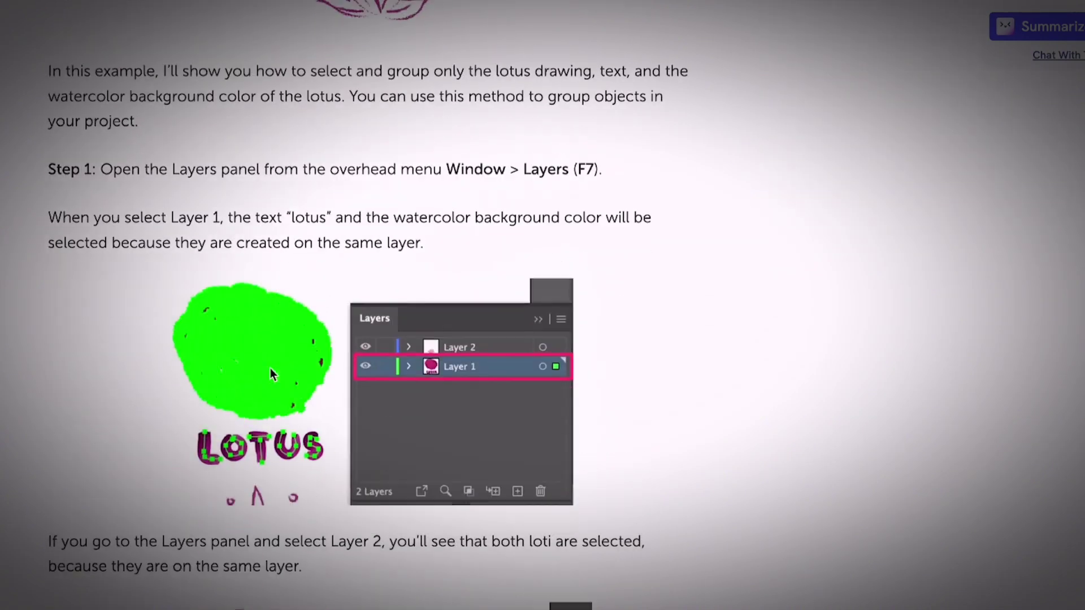
scroll(270, 373, down, 3)
scroll(270, 373, down, 15)
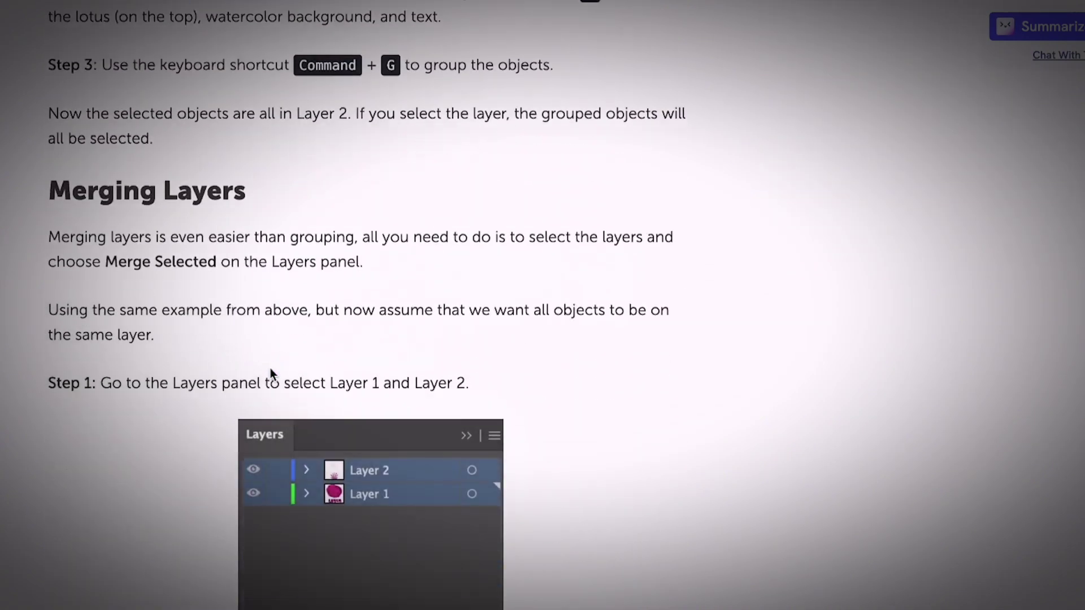
scroll(271, 372, down, 10)
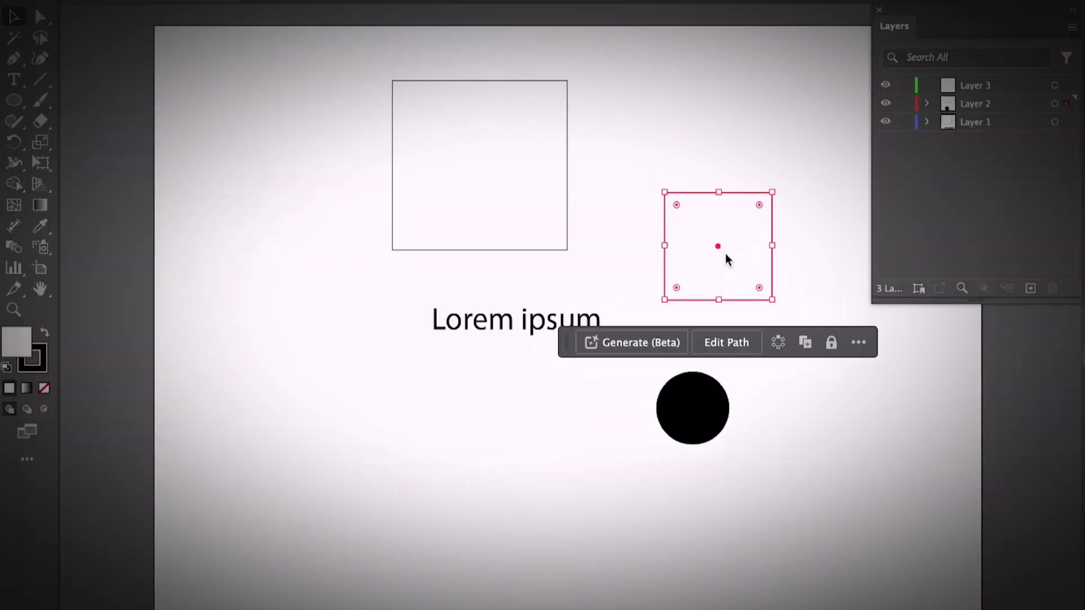
click(817, 263)
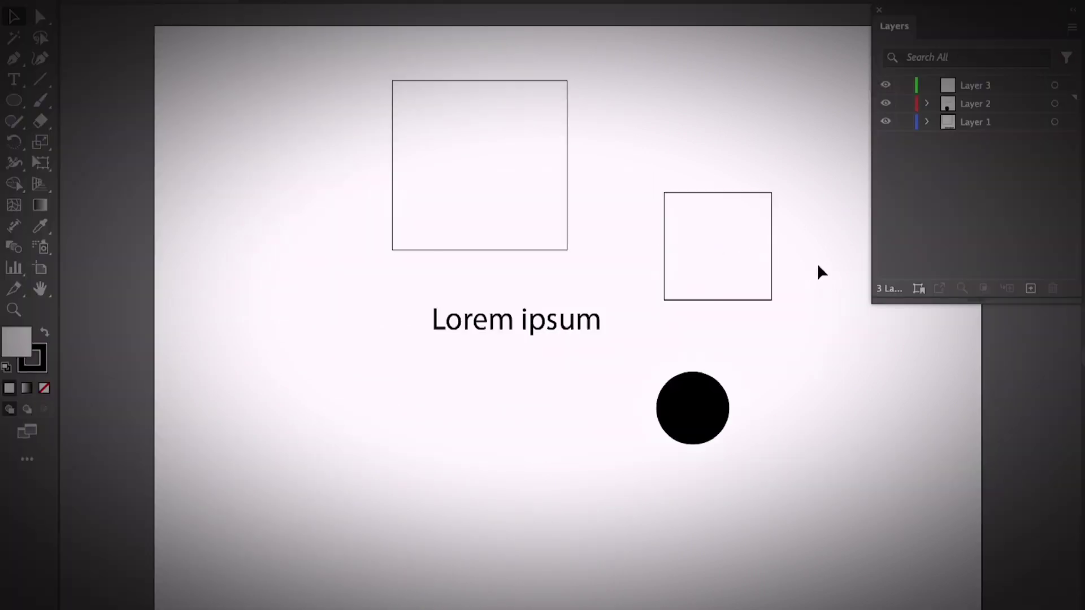
click(771, 273)
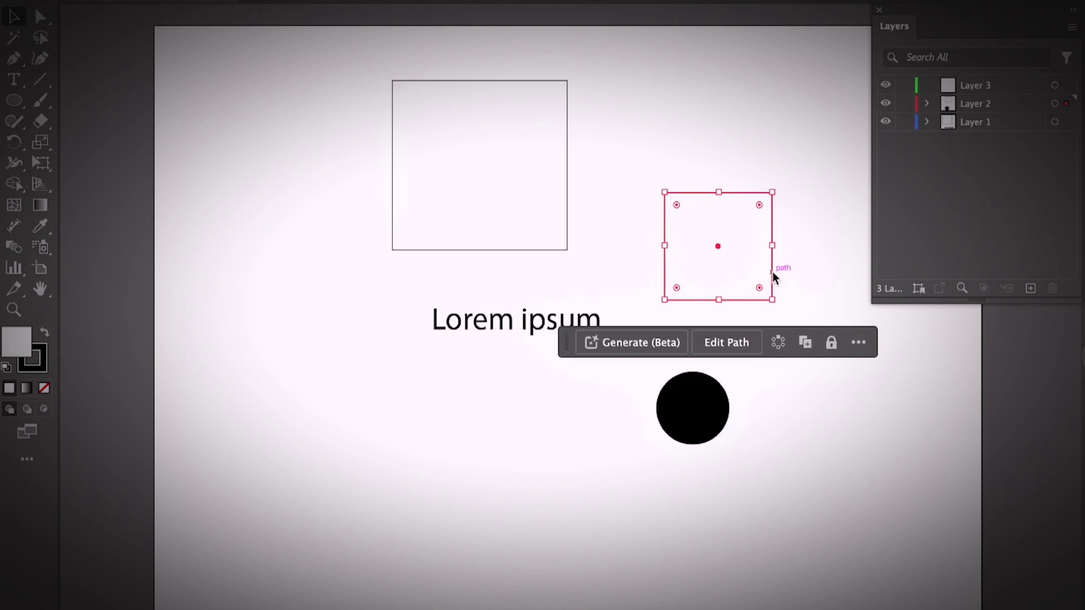
click(1066, 105)
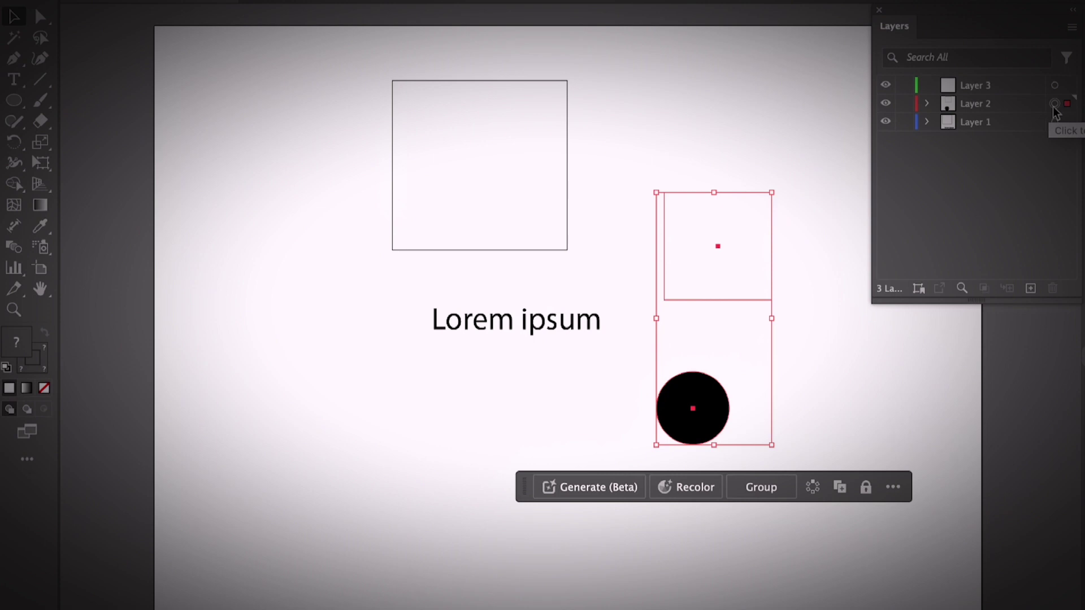
click(571, 331)
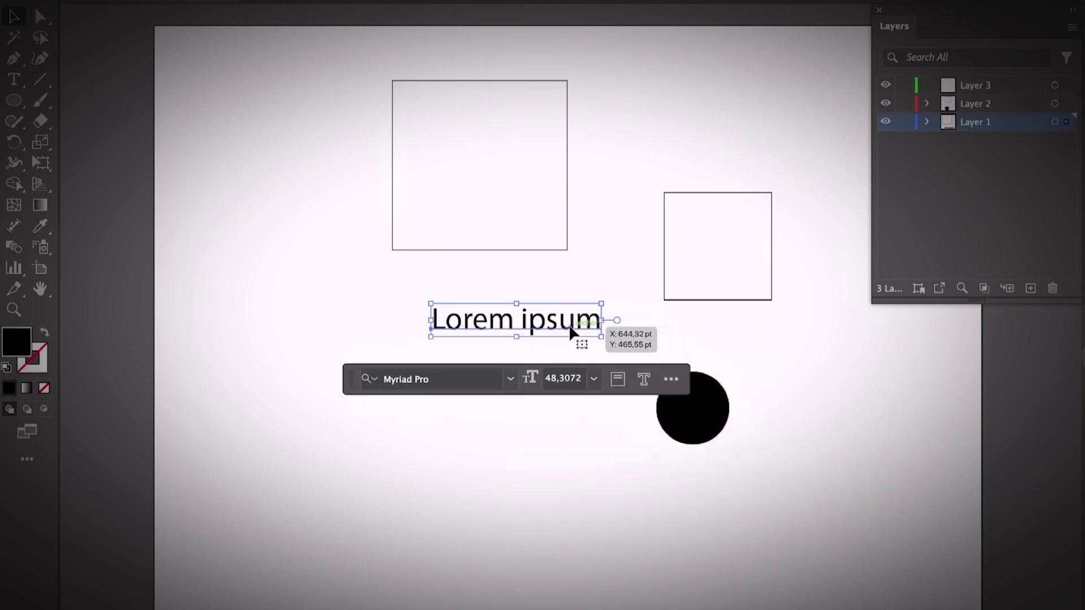
click(1056, 122)
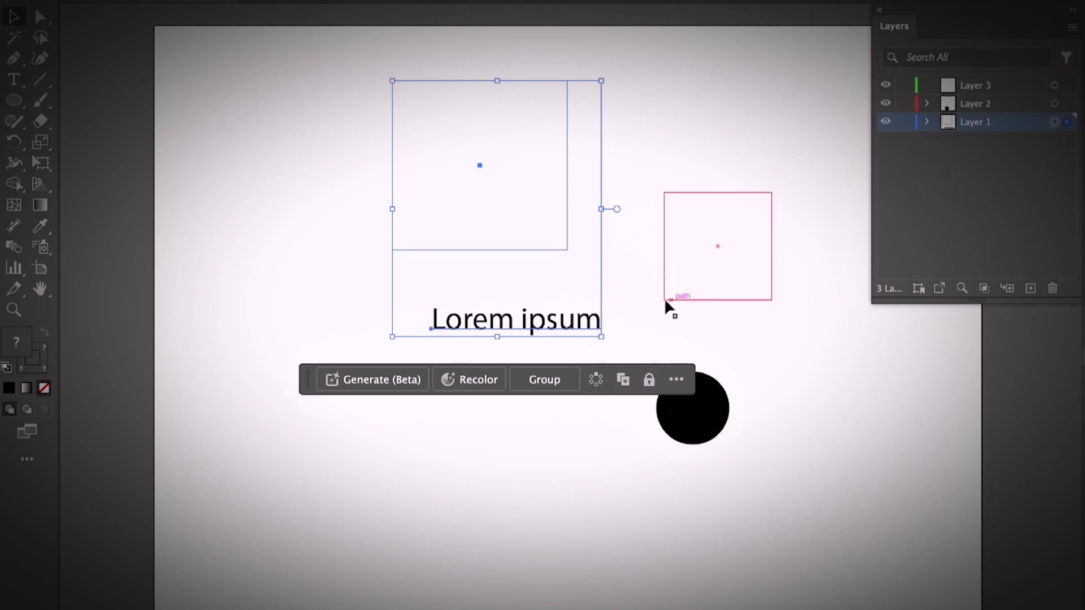
click(615, 310)
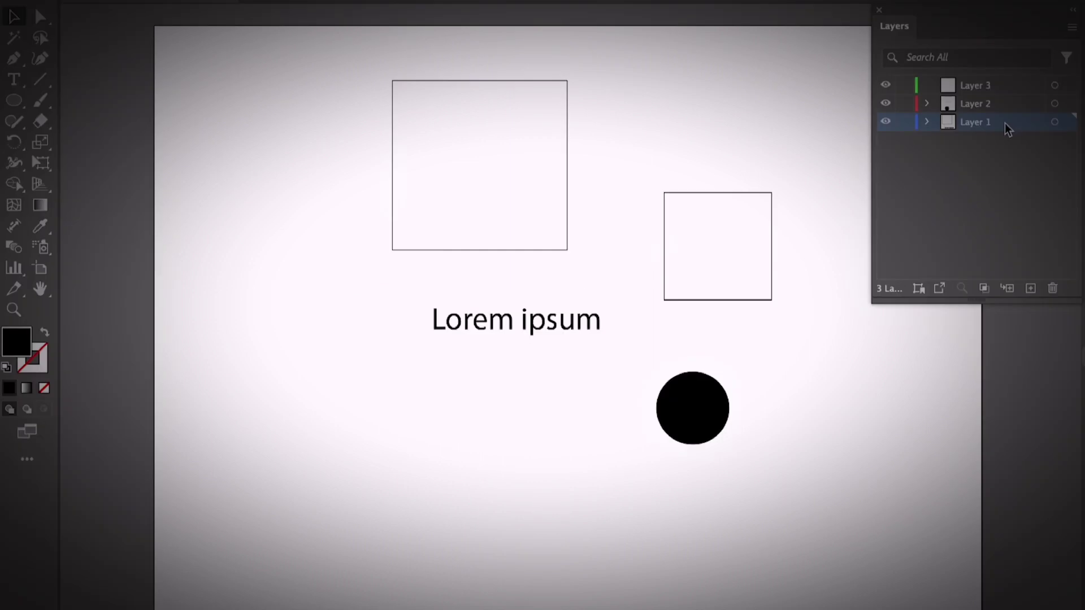
drag(1005, 123, 1032, 290)
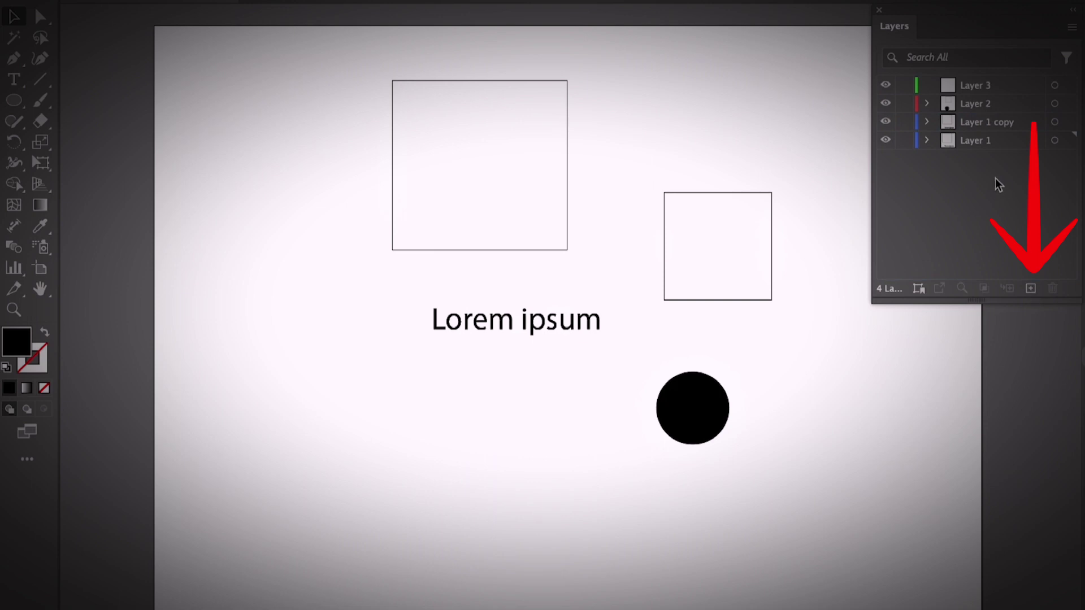
click(989, 127)
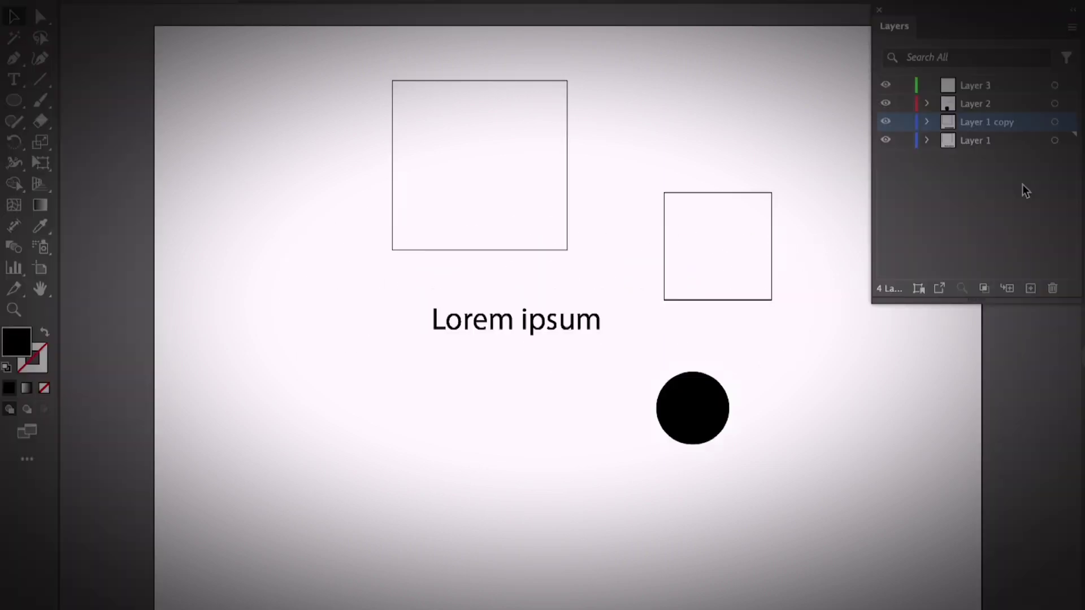
click(1015, 139)
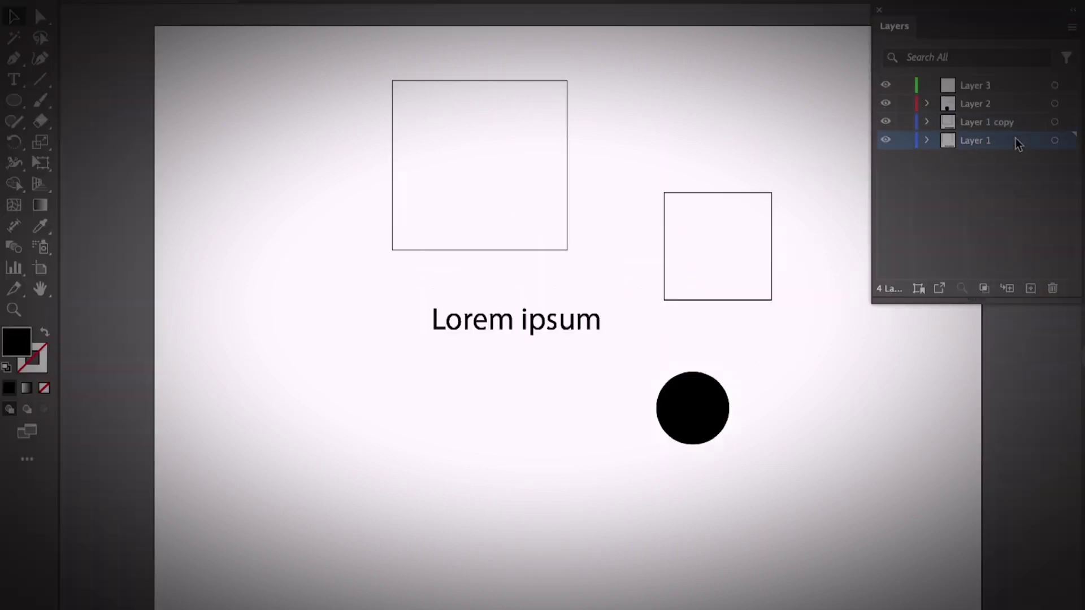
click(1018, 121)
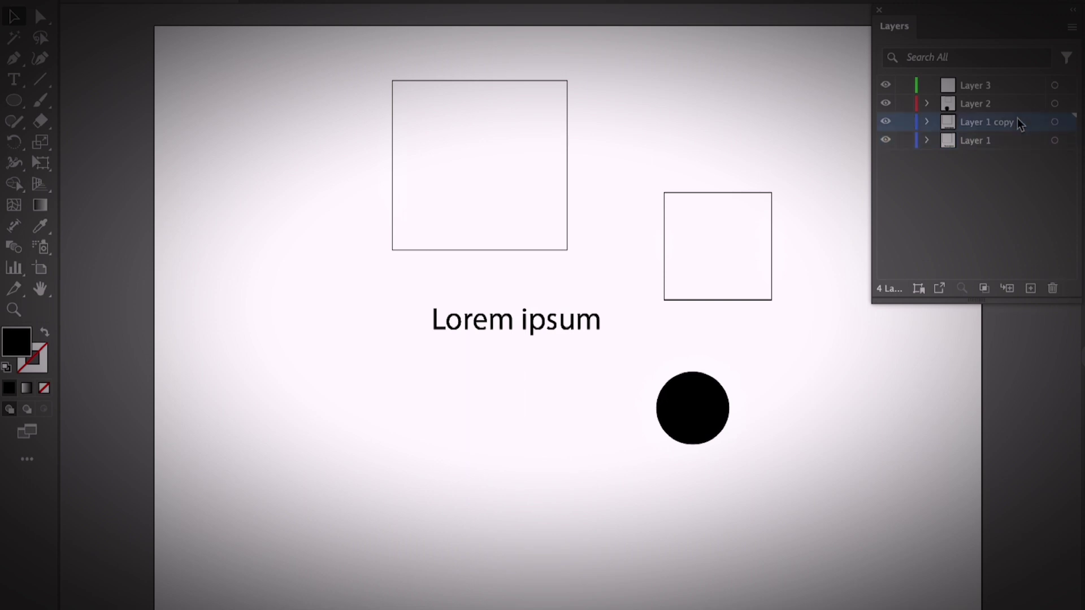
click(1055, 290)
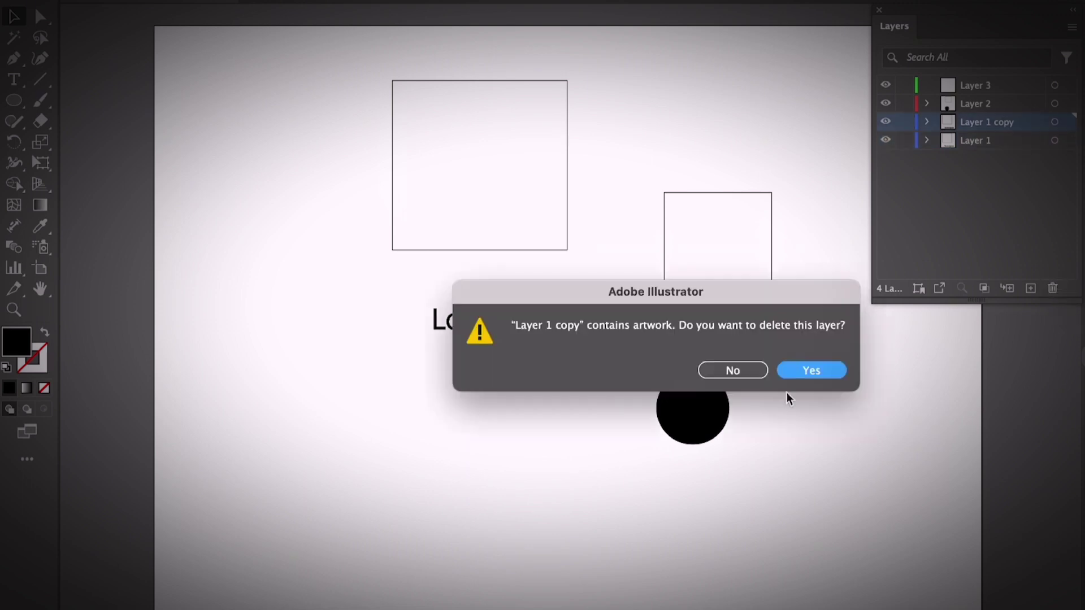
click(842, 370)
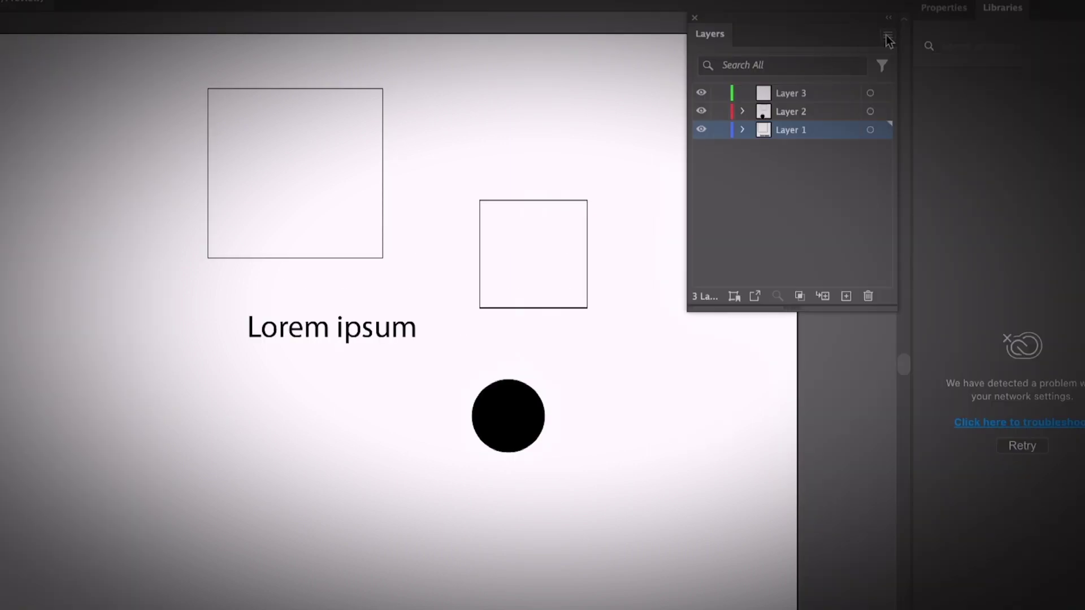
- Apply Release to Layers (Sequence) to Layer 1, producing sublayers Layer 4 and Layer 5
click(886, 35)
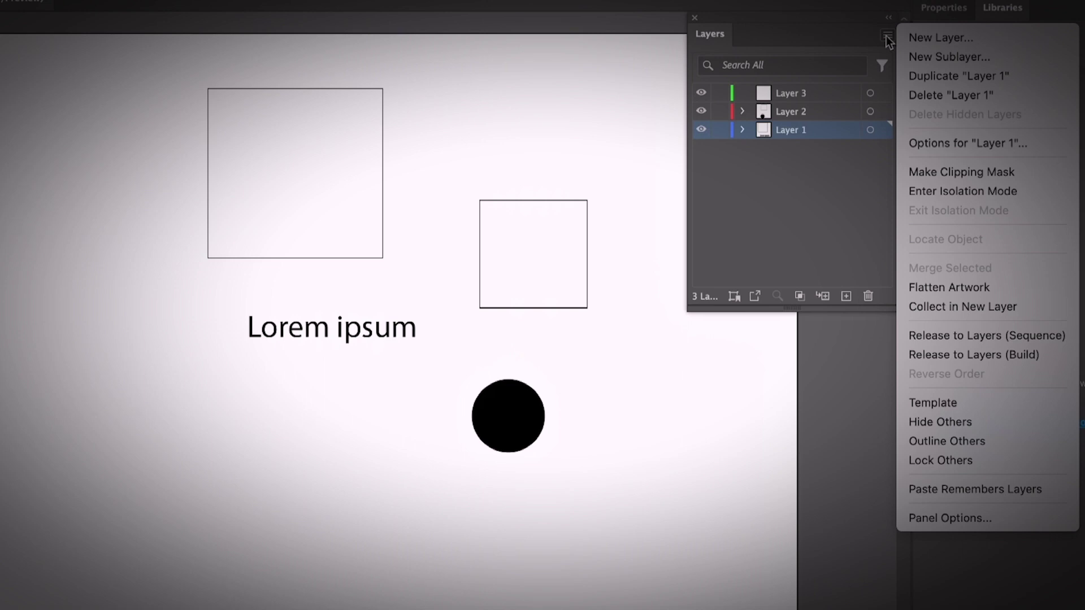
click(977, 336)
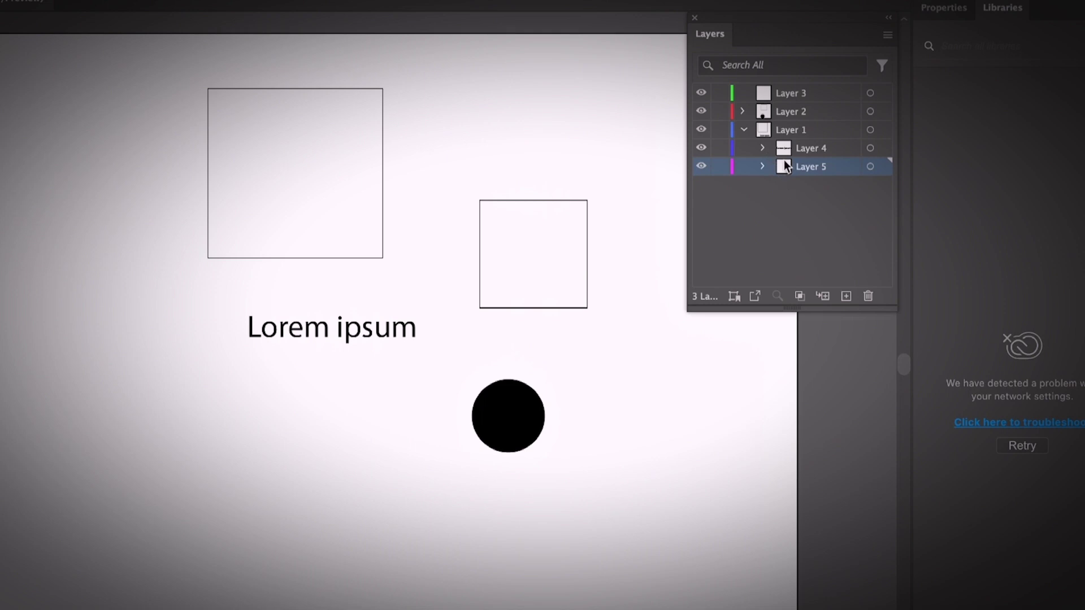
click(788, 205)
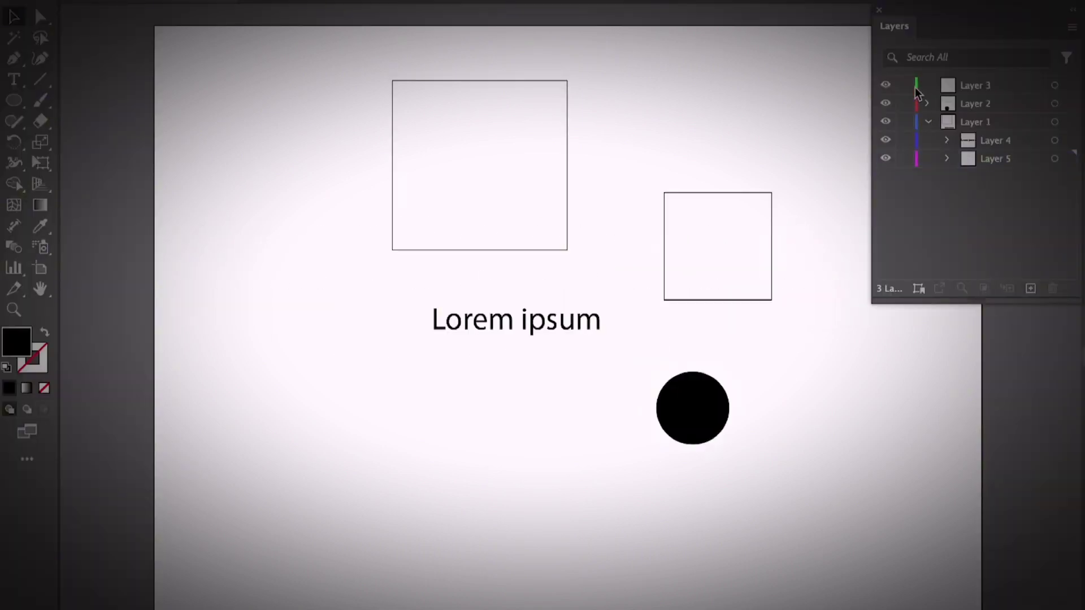
- In Layer 3's Layer Options, change the layer colour from Green to Cyan
double_click(966, 83)
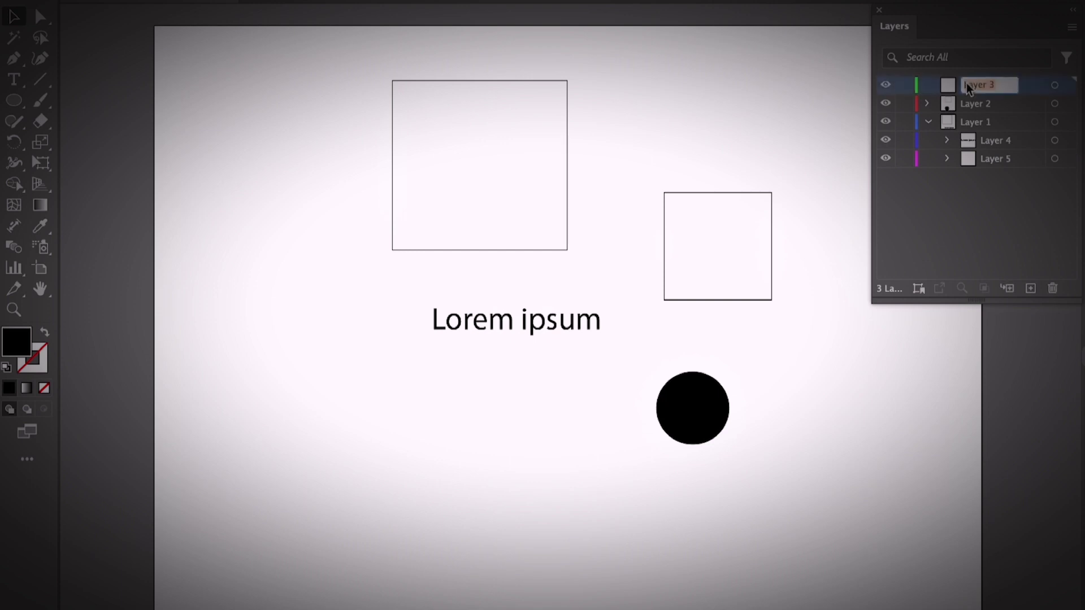
double_click(943, 86)
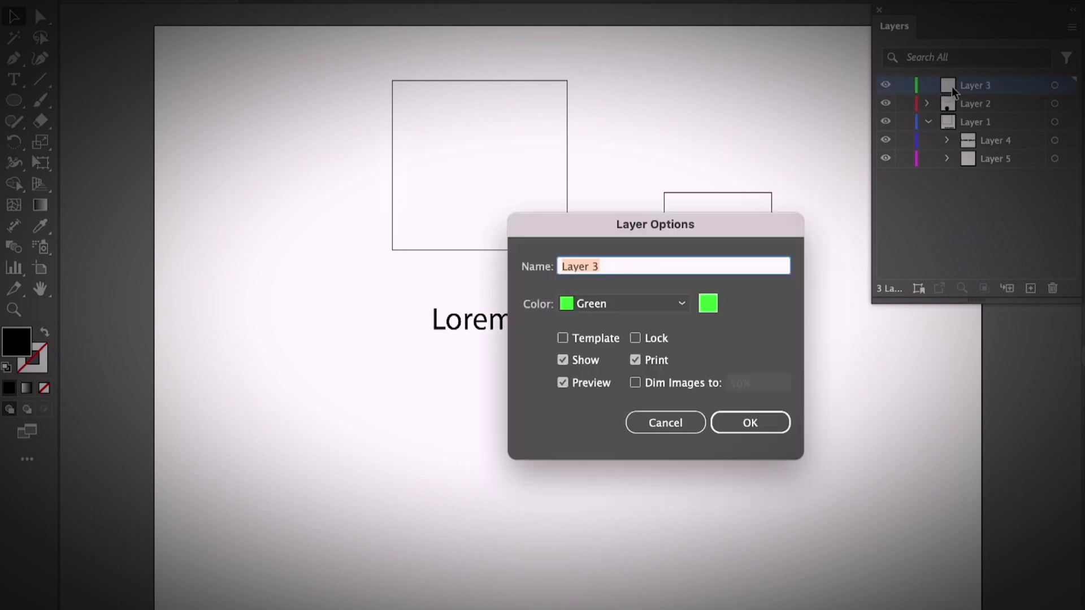
click(678, 303)
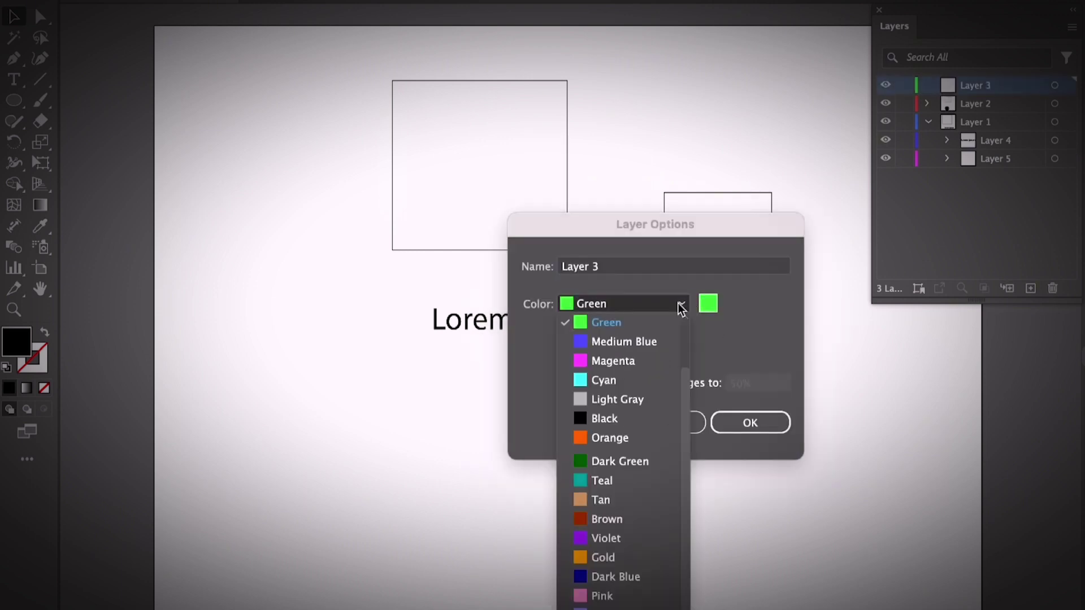
click(637, 376)
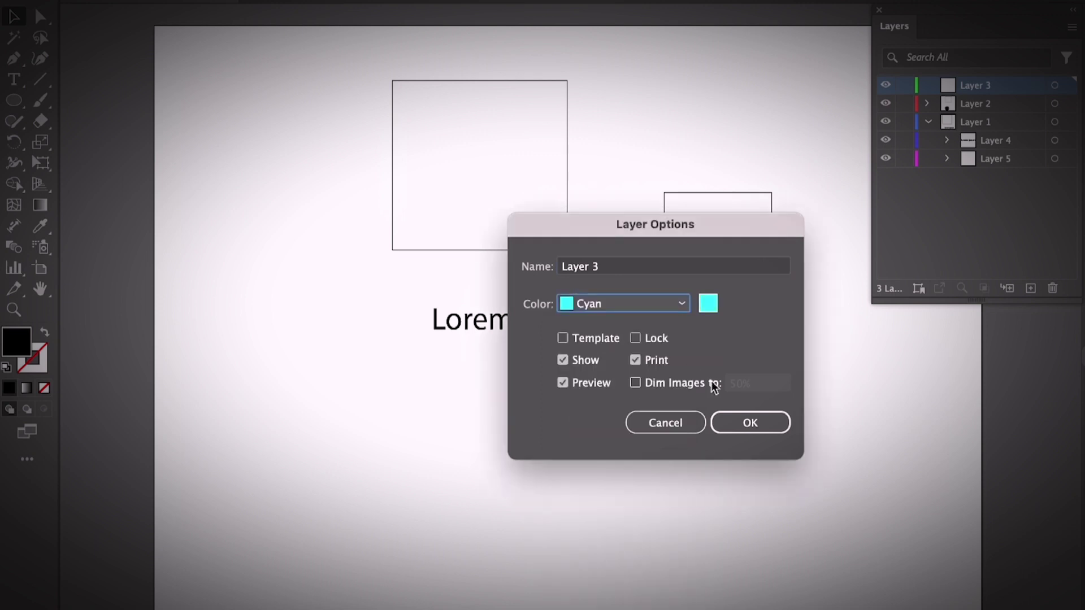
click(749, 423)
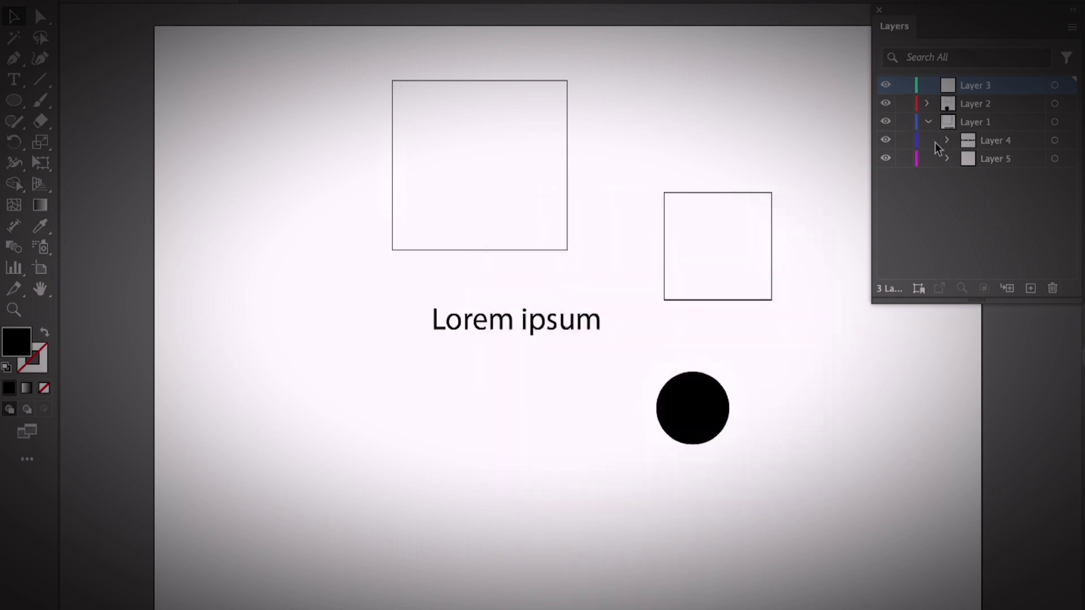
click(771, 245)
- Draw a five-pointed star on Layer 3 above the right square
click(966, 86)
drag(13, 100, 103, 186)
drag(629, 103, 669, 144)
- Fill Layer 2's square and circle with red D13F3F, then nudge the Lorem ipsum text left
click(985, 103)
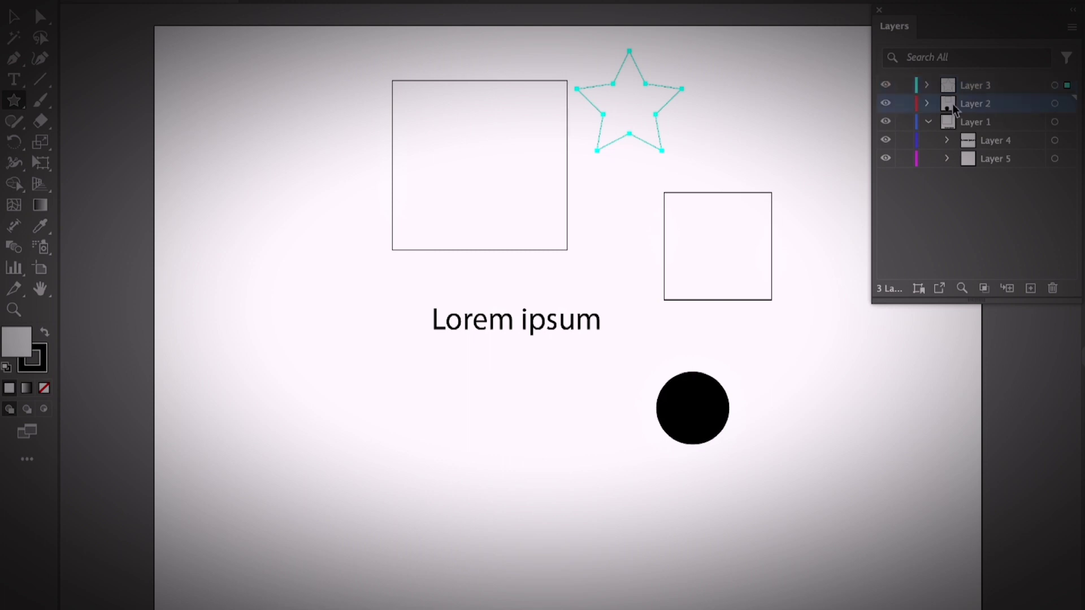
click(1055, 104)
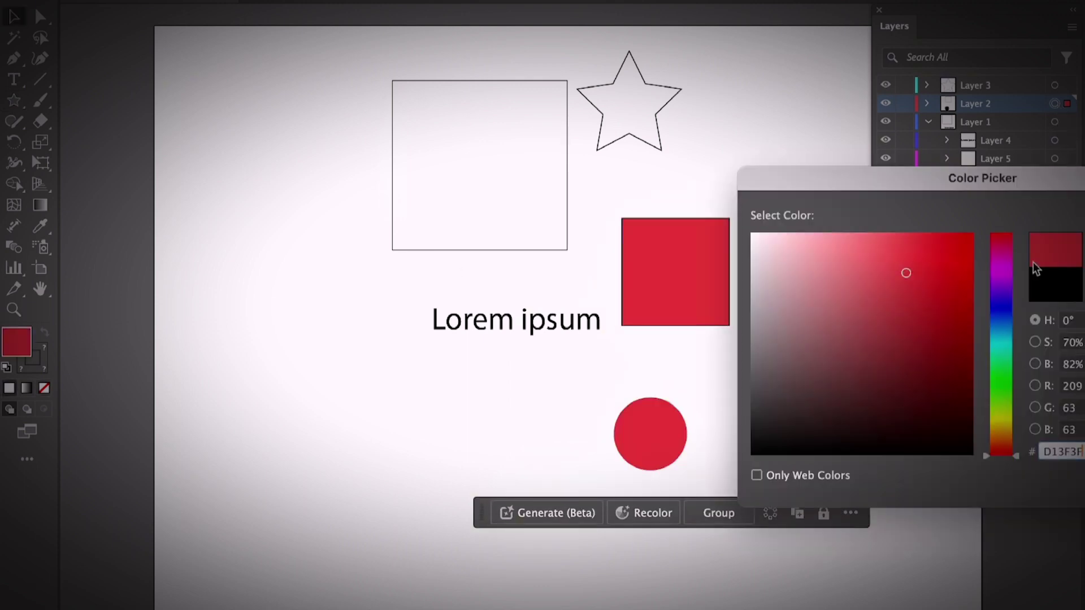
key(Return)
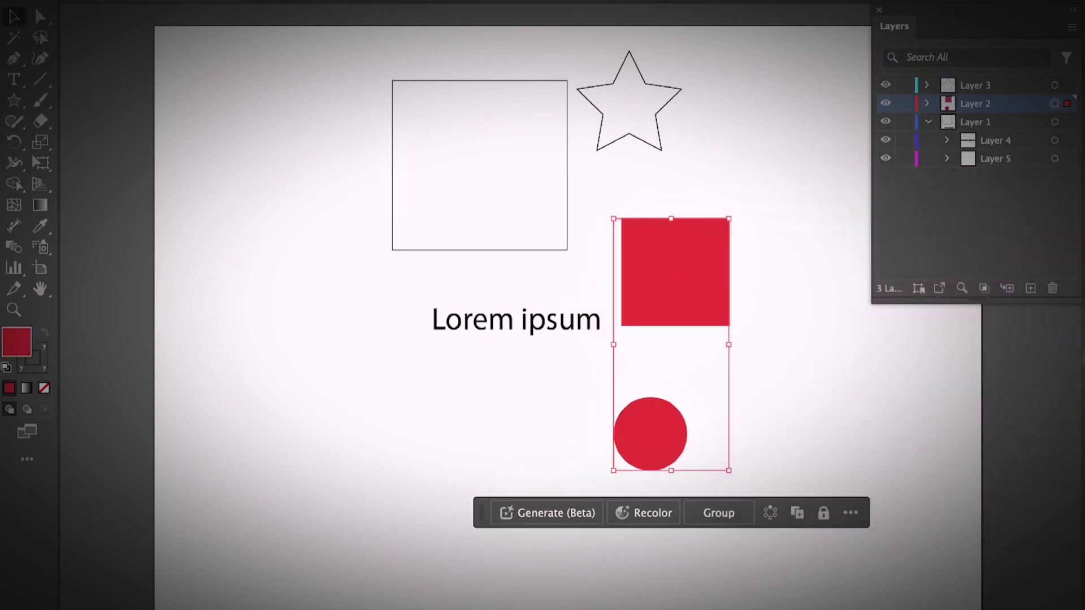
click(411, 366)
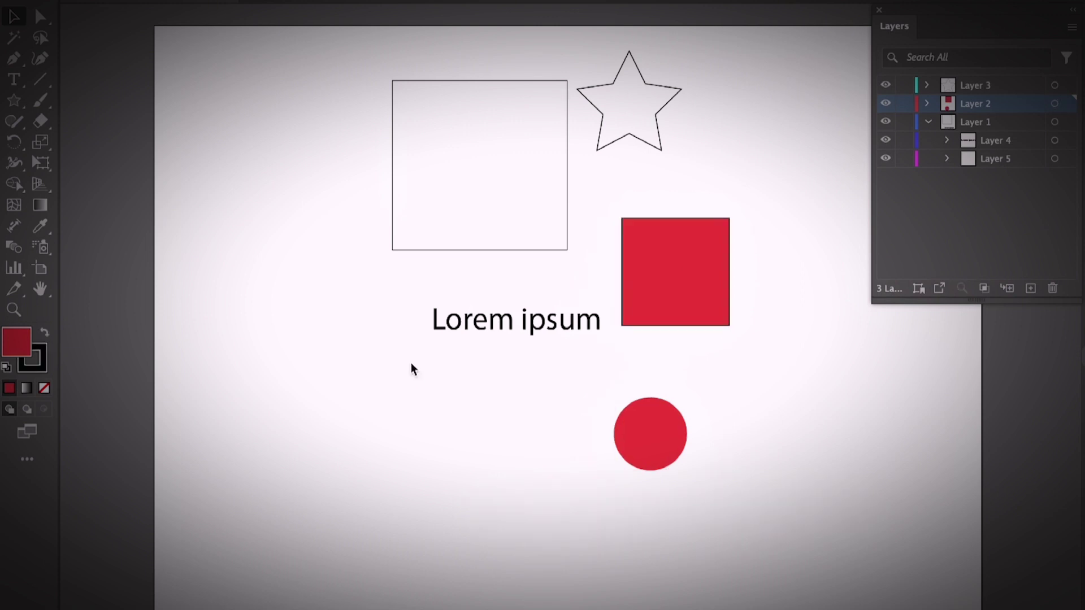
drag(531, 318, 505, 312)
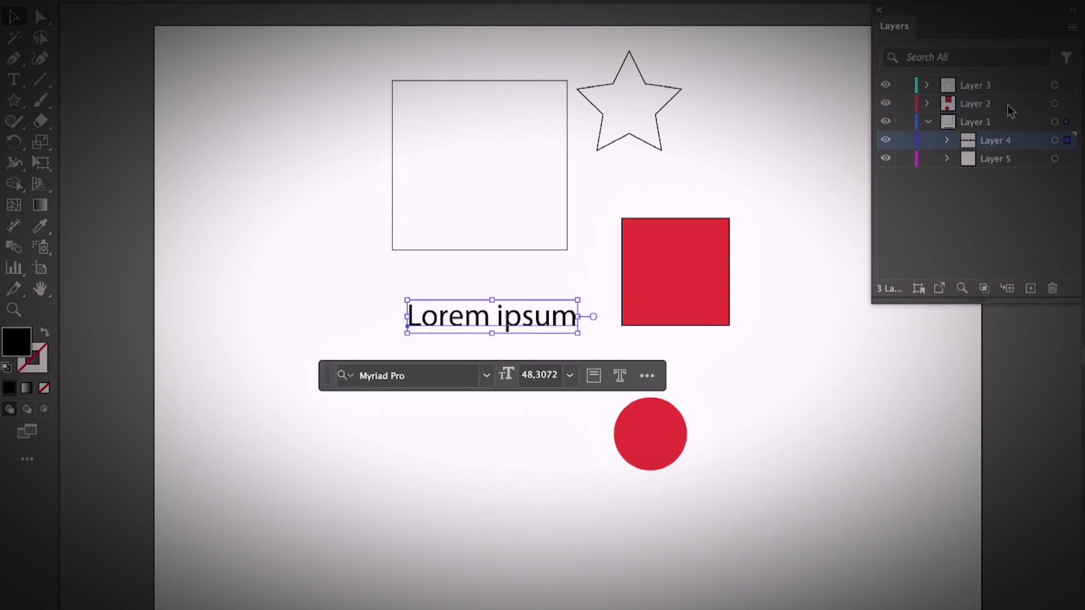
- Collapse Layer 1's sublayers and rename Layer 1 to 'text'
click(928, 122)
click(982, 122)
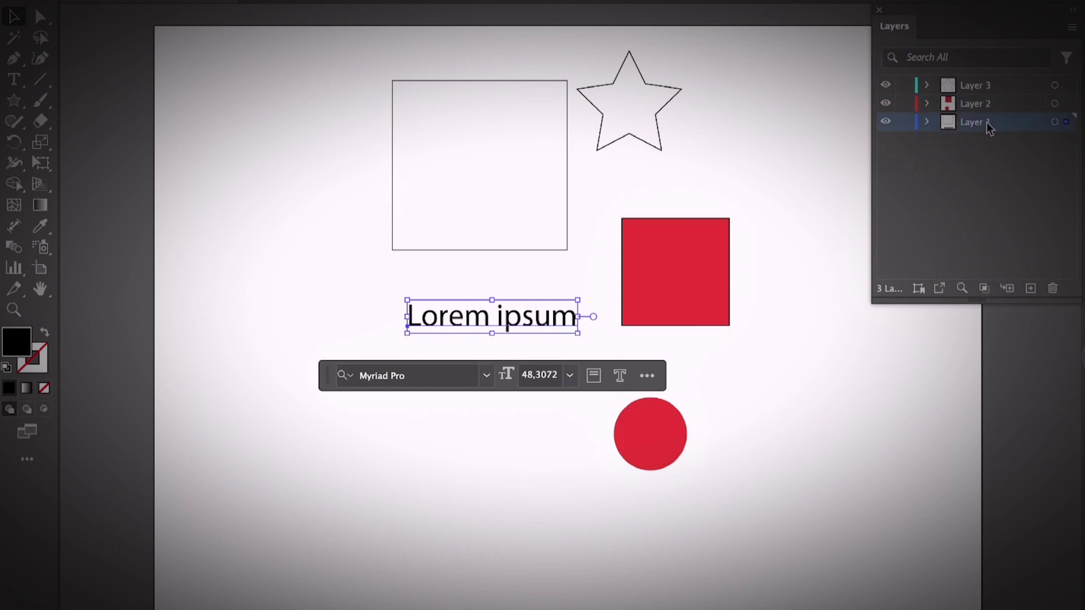
click(593, 204)
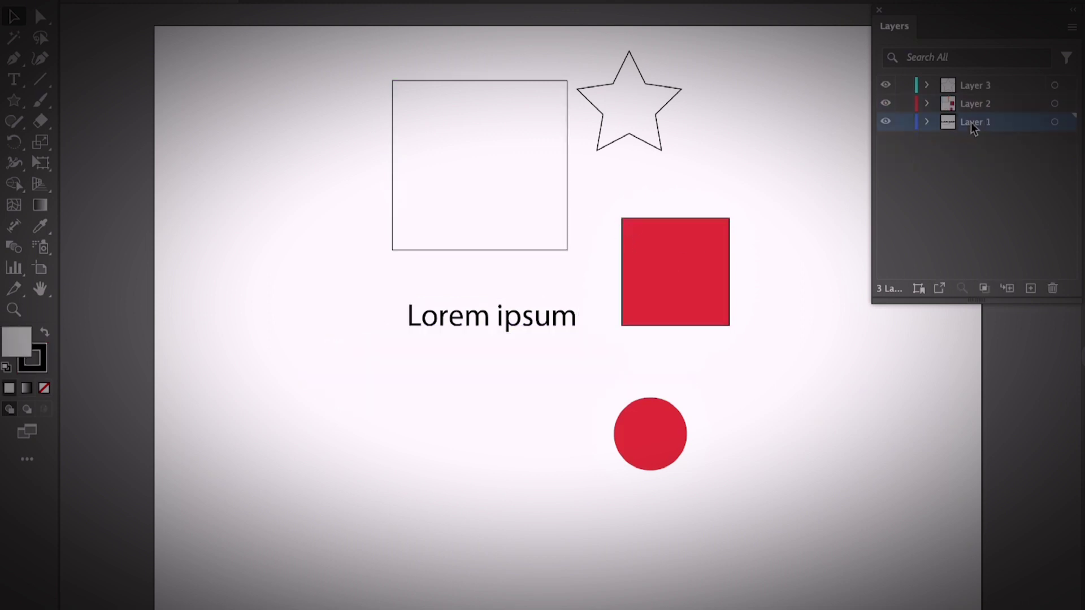
double_click(971, 122)
text(text)
key(Return)
- Rename Layer 2 to 'rectangles' and select the red circle
double_click(977, 104)
text(re)
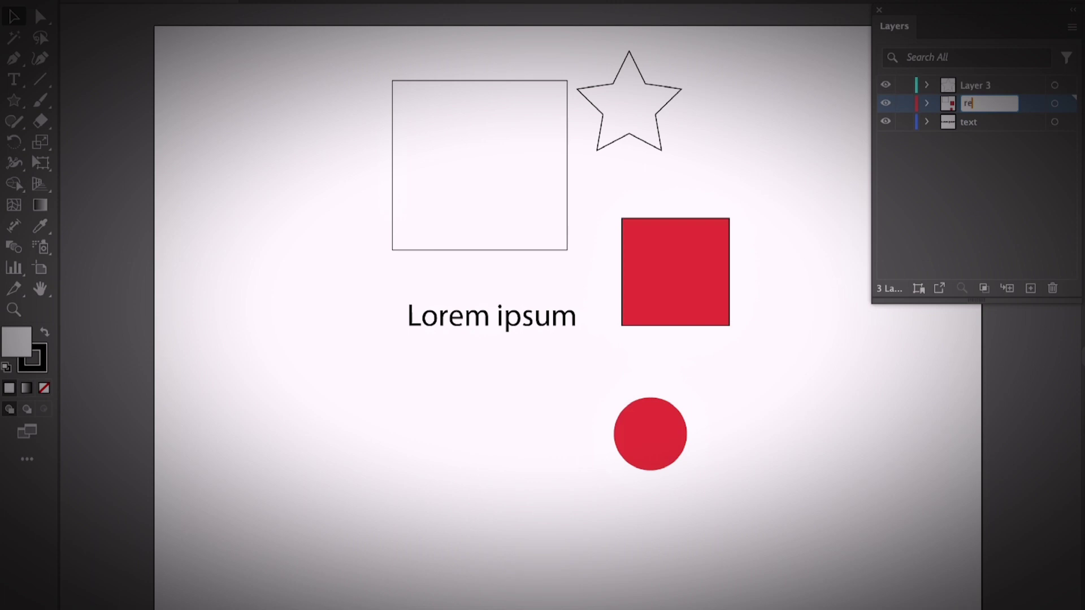
text(ctangles)
key(Return)
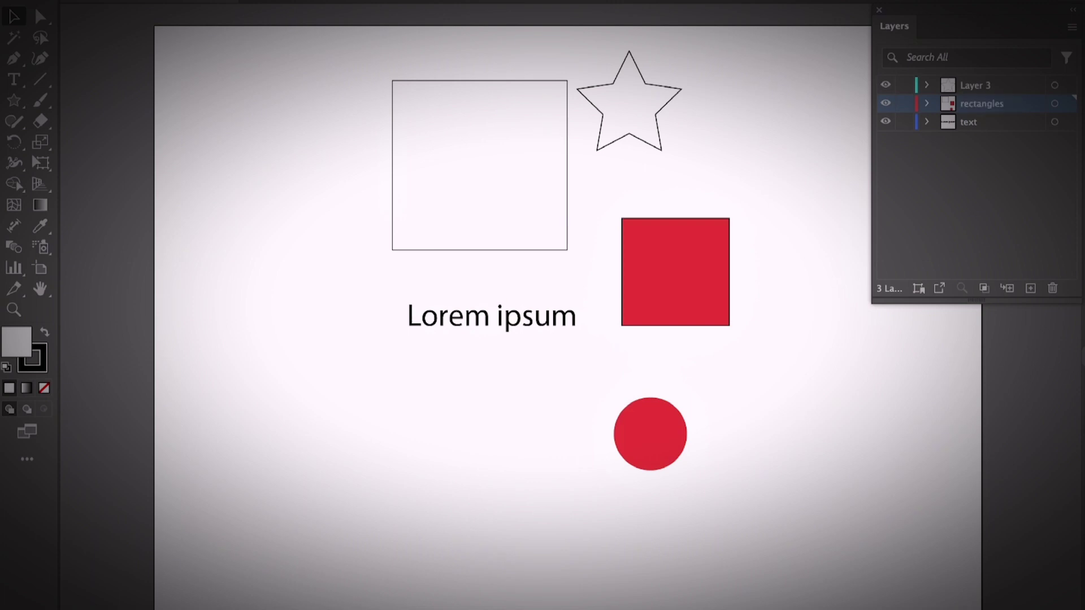
click(646, 445)
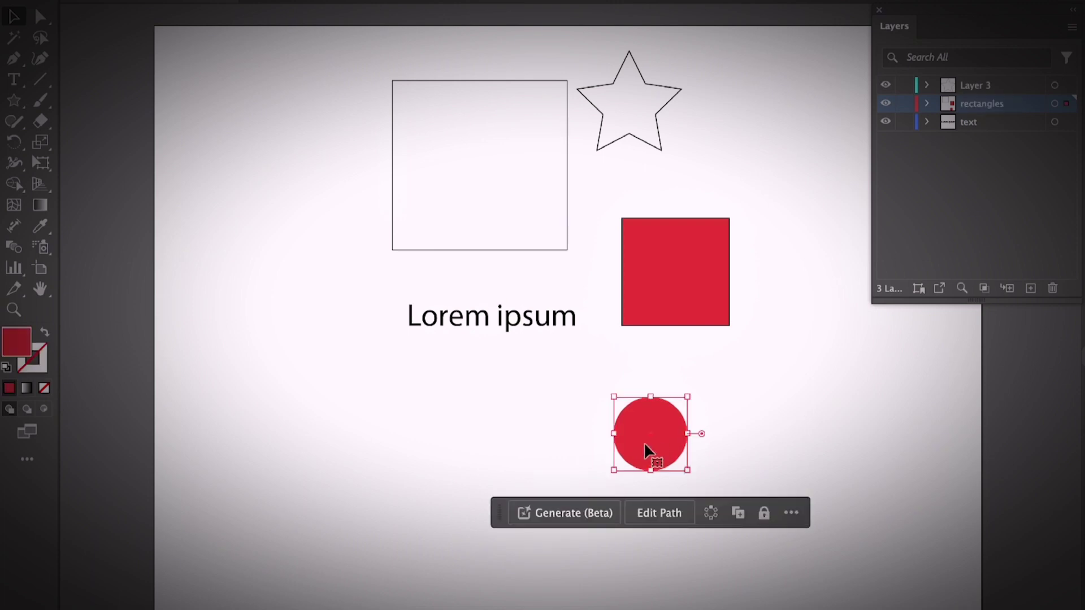
- Create a new Layer 6 and move the ellipse from rectangles into it
click(1031, 288)
click(926, 122)
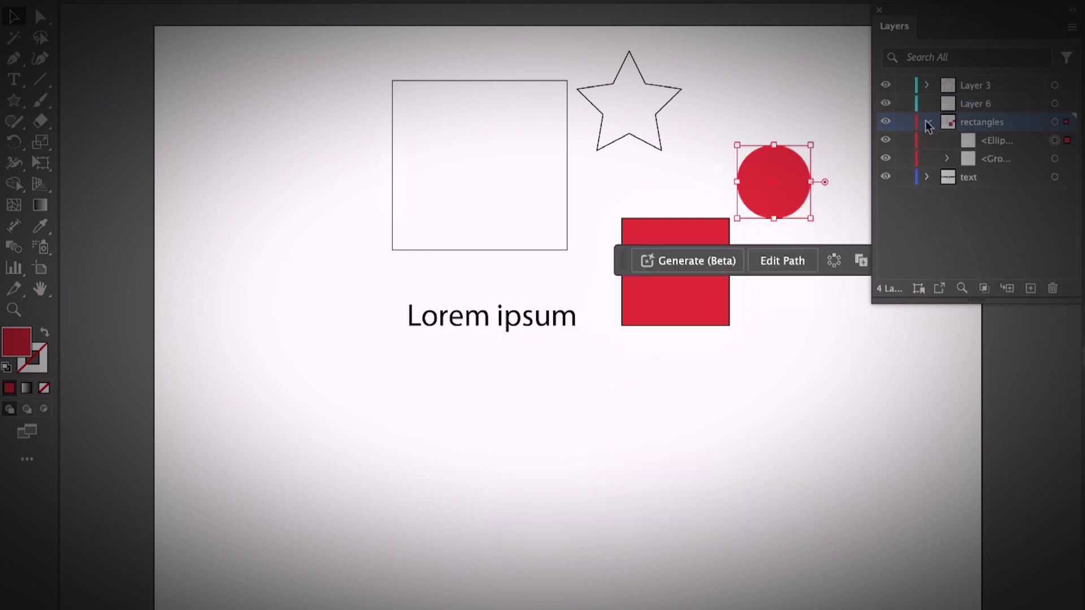
click(1018, 161)
click(1009, 142)
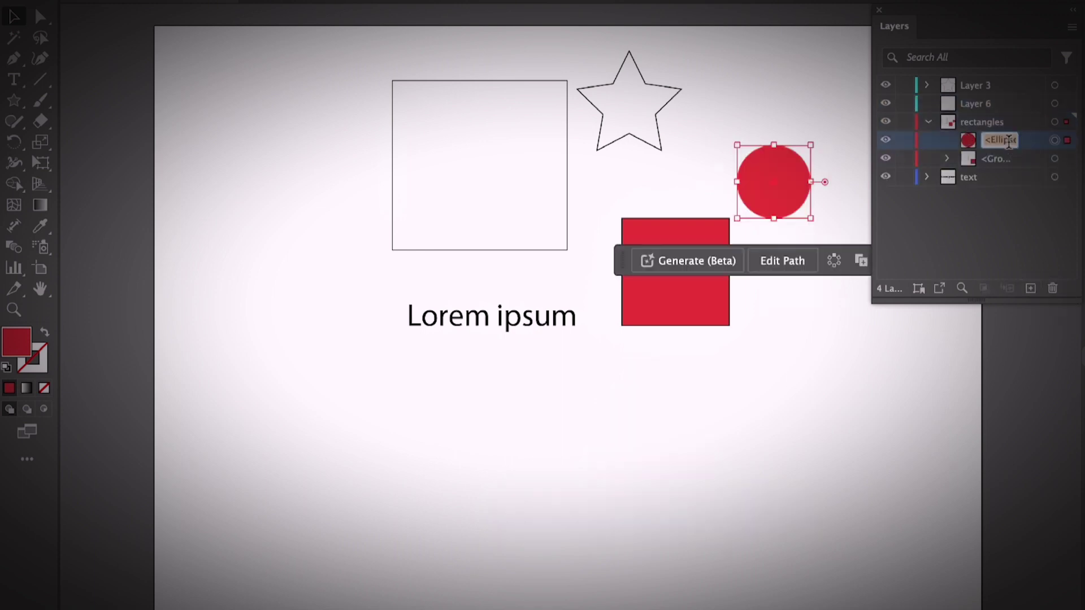
drag(1027, 138, 1017, 103)
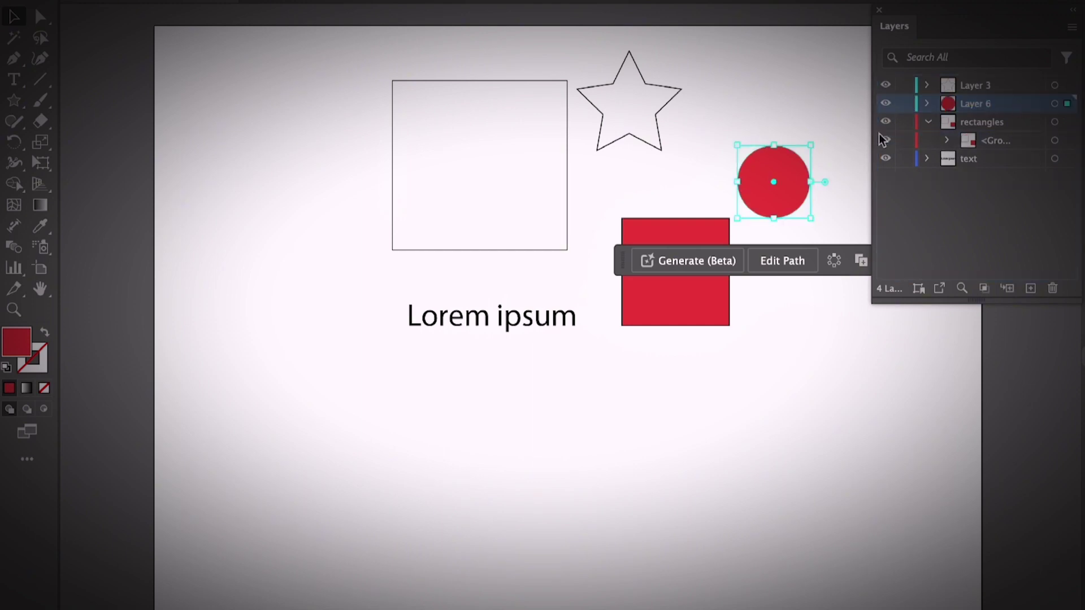
- Name the new layer 'circle' and open its layer colour list
click(823, 210)
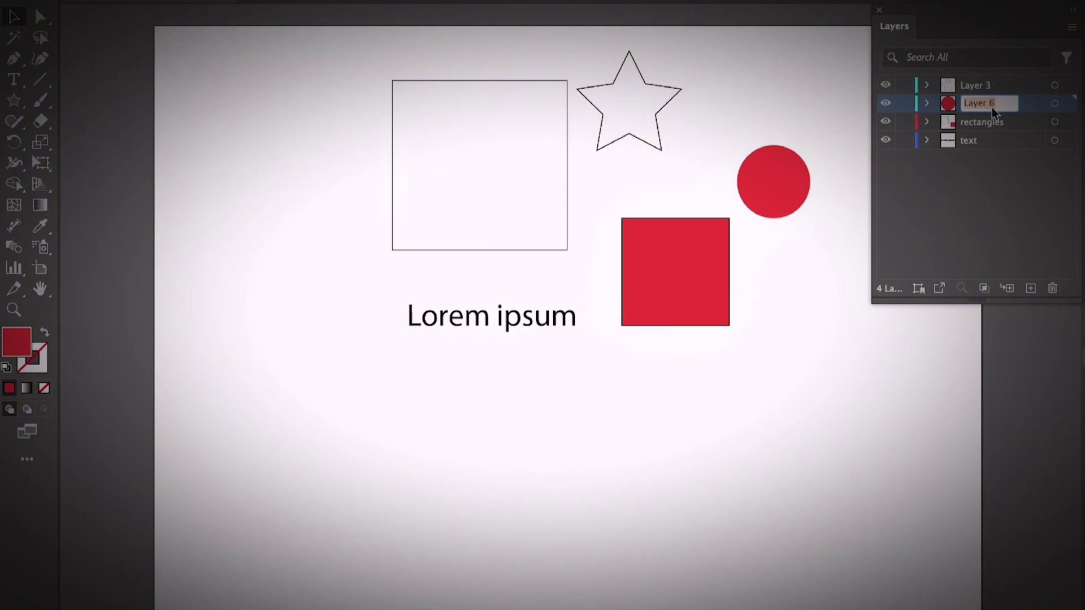
text(circle)
key(Return)
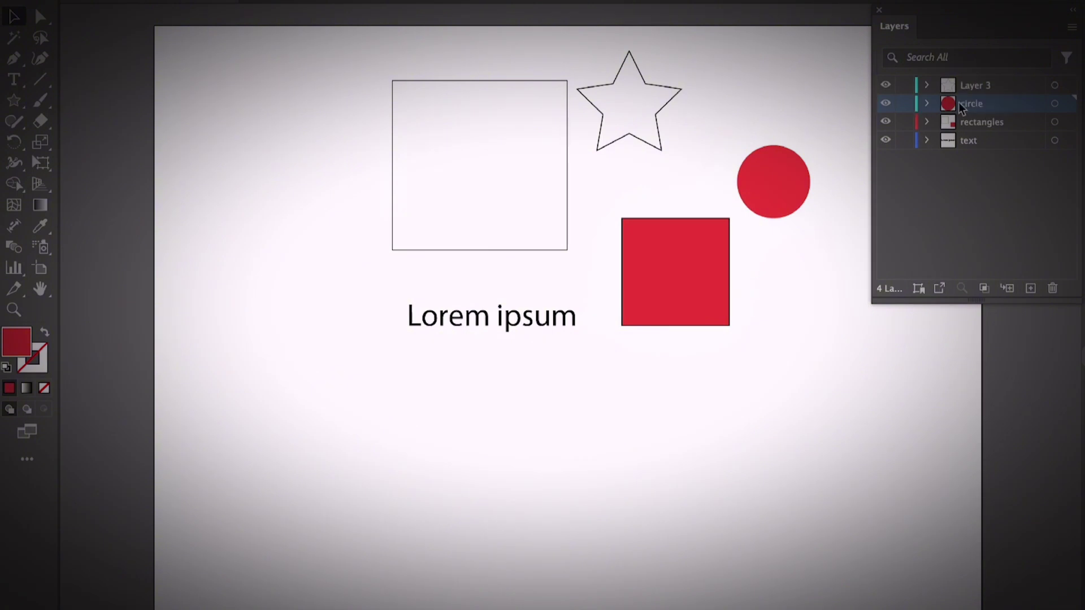
double_click(943, 105)
click(682, 304)
- Set the circle layer's colour to Orange, then change it to Pink
click(635, 380)
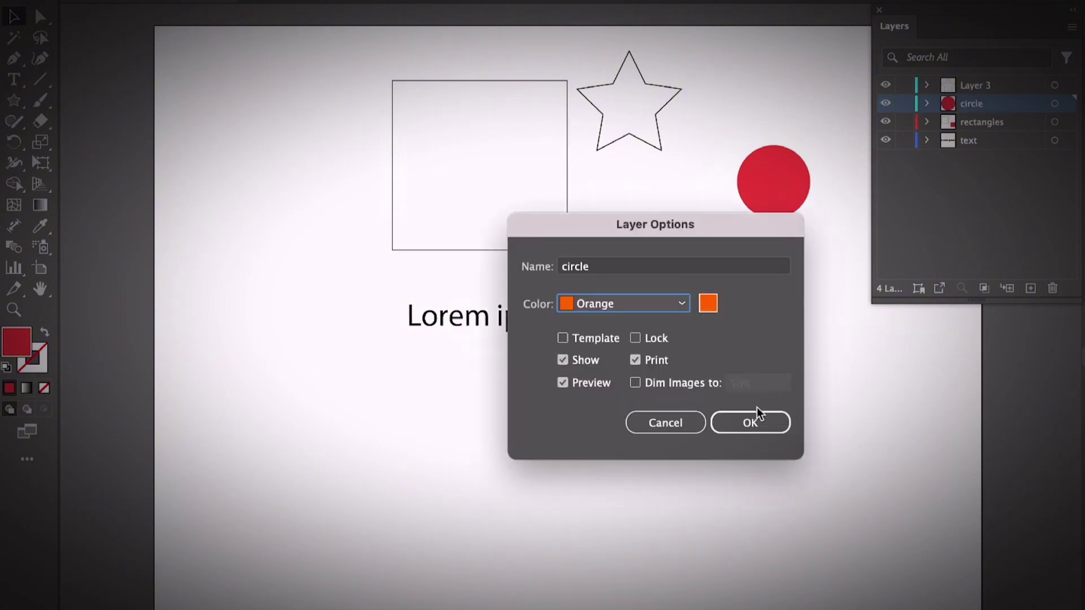
click(750, 423)
click(741, 199)
click(682, 332)
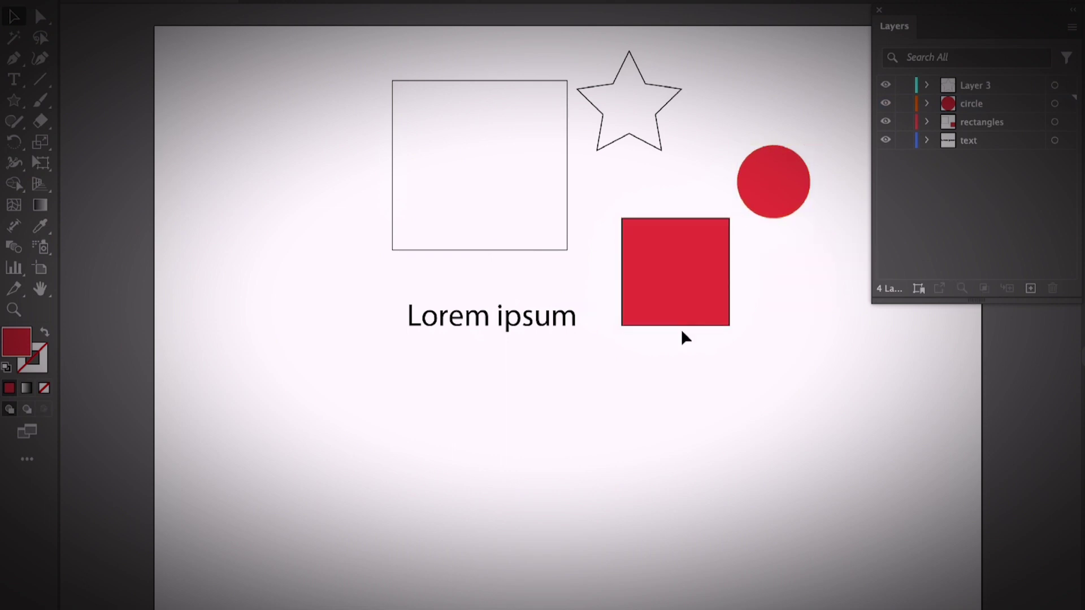
double_click(948, 104)
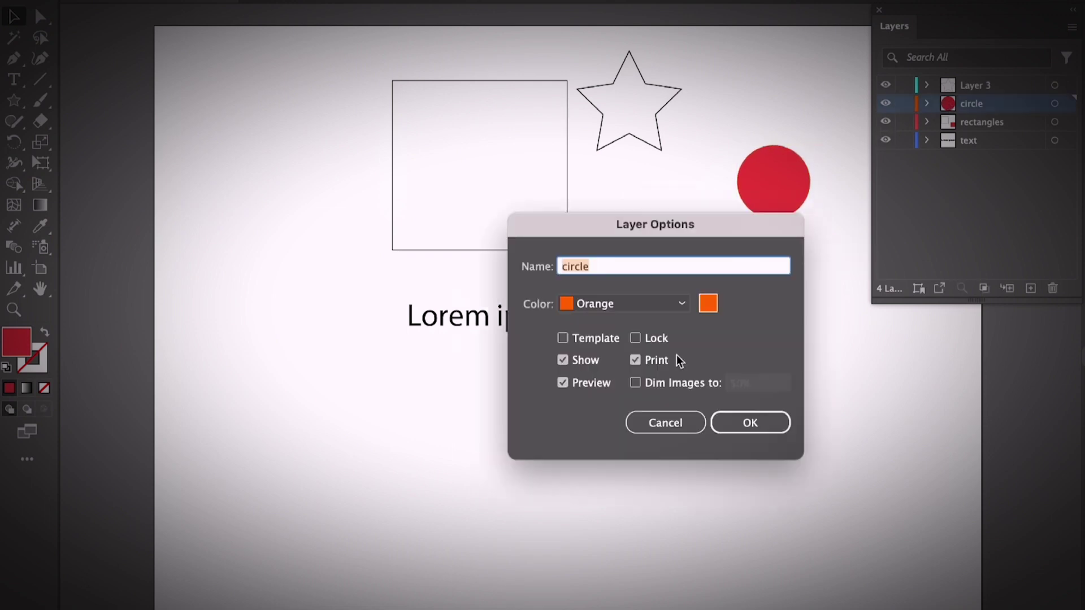
click(676, 302)
click(624, 527)
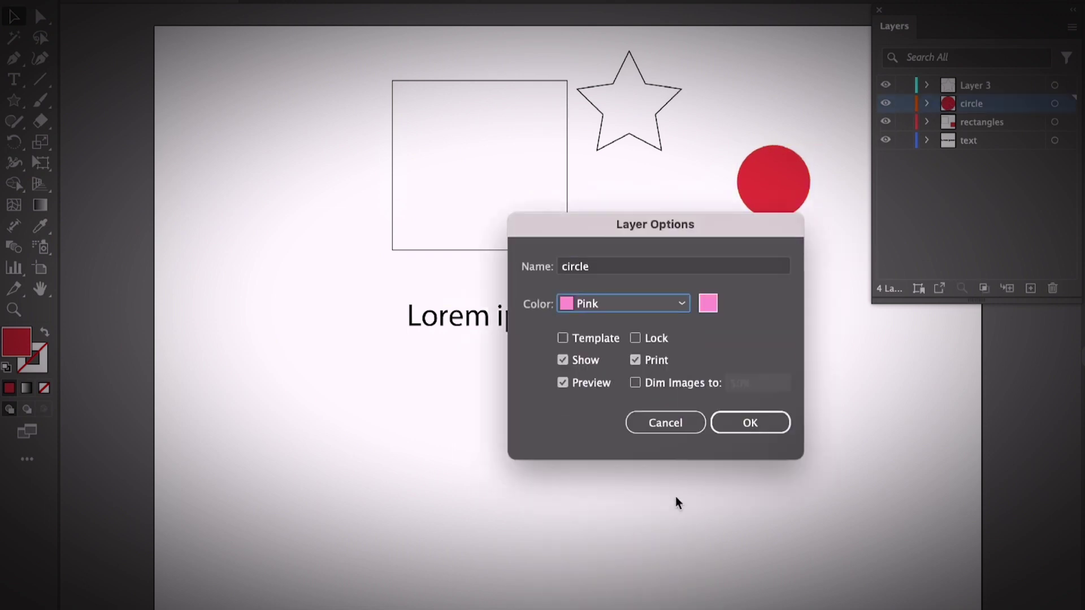
click(752, 424)
- Make Layer 3 active and nudge the star slightly down and right
click(961, 83)
drag(655, 112, 694, 141)
double_click(978, 85)
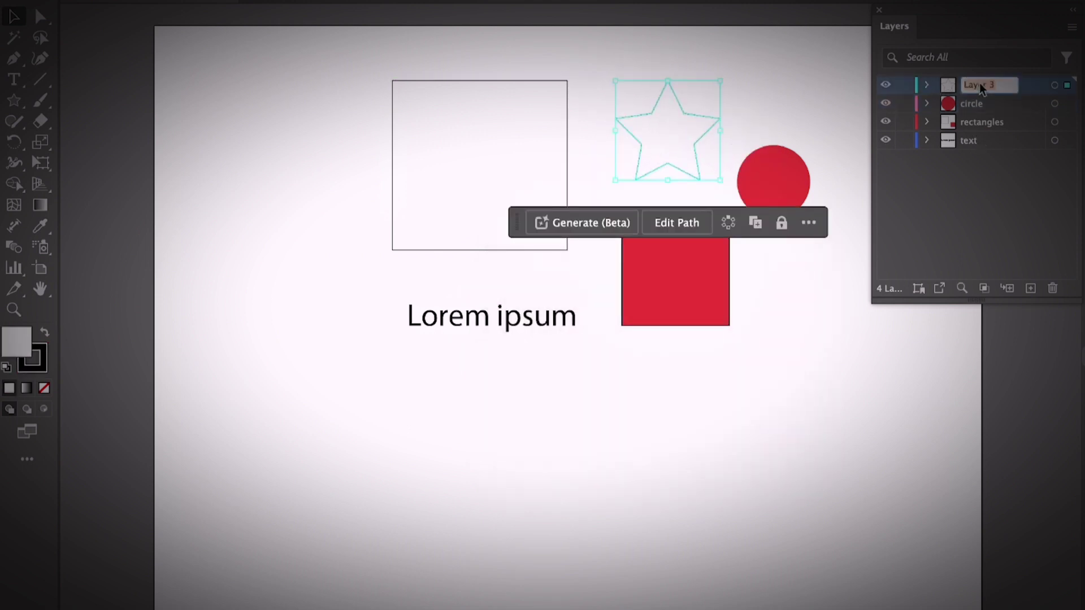
- Hide and reshow the star layer, then hide and reshow the text layer
click(843, 265)
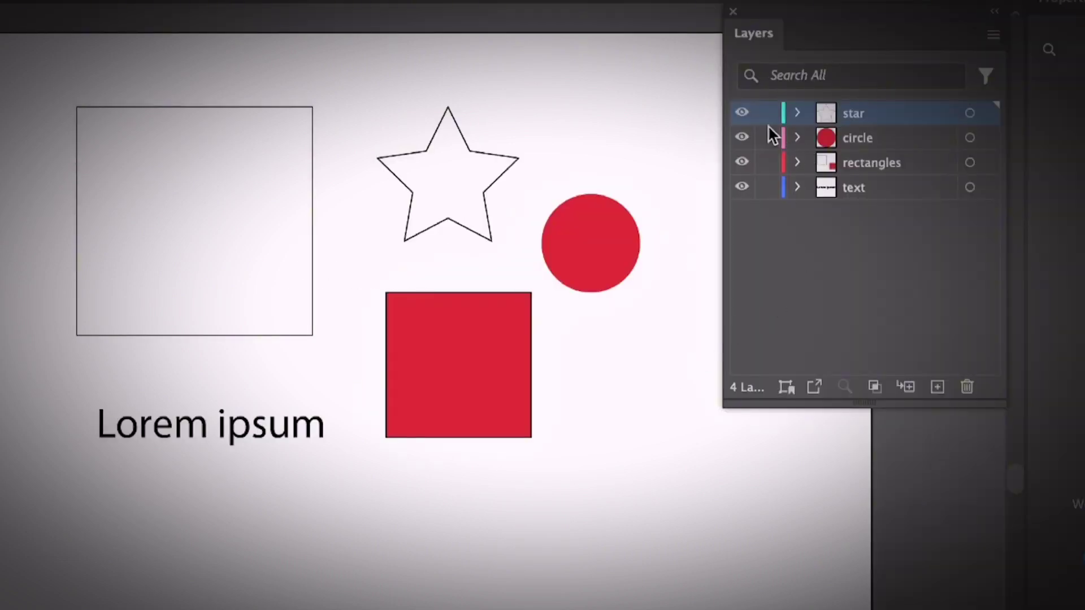
click(742, 113)
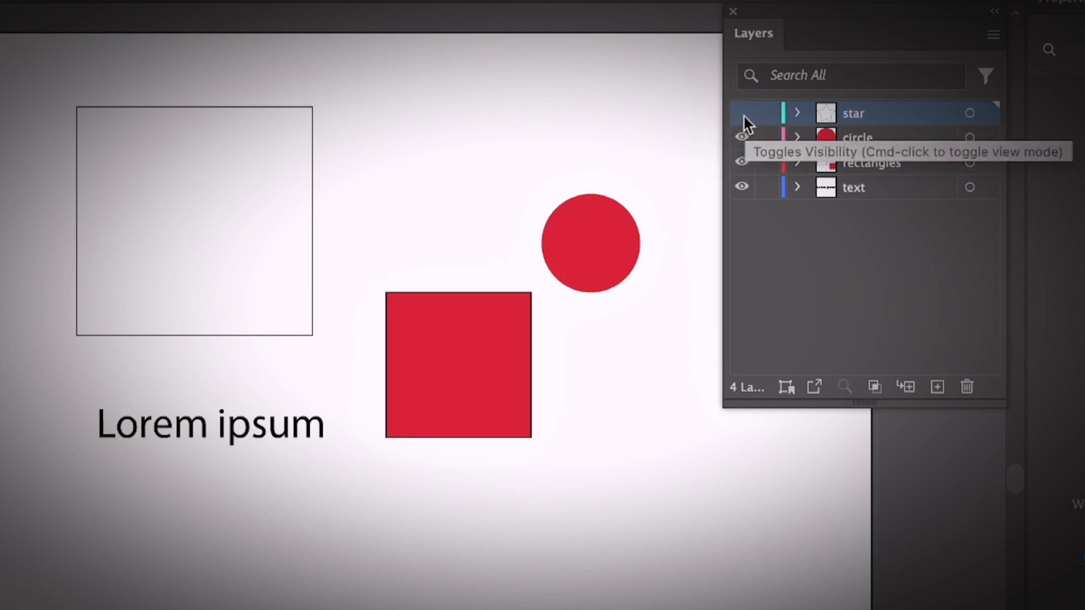
click(744, 115)
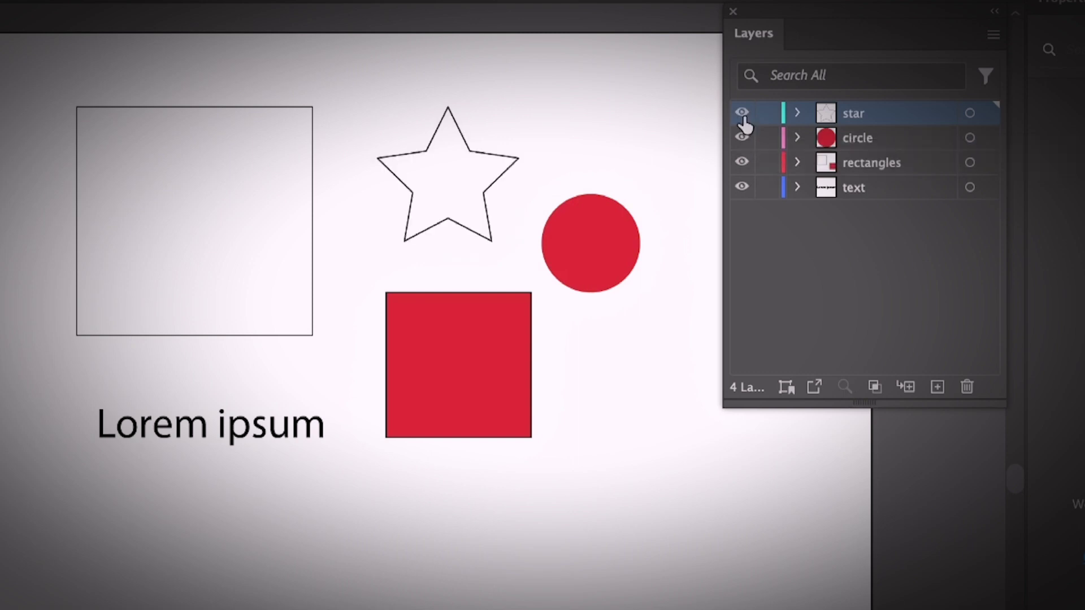
click(741, 189)
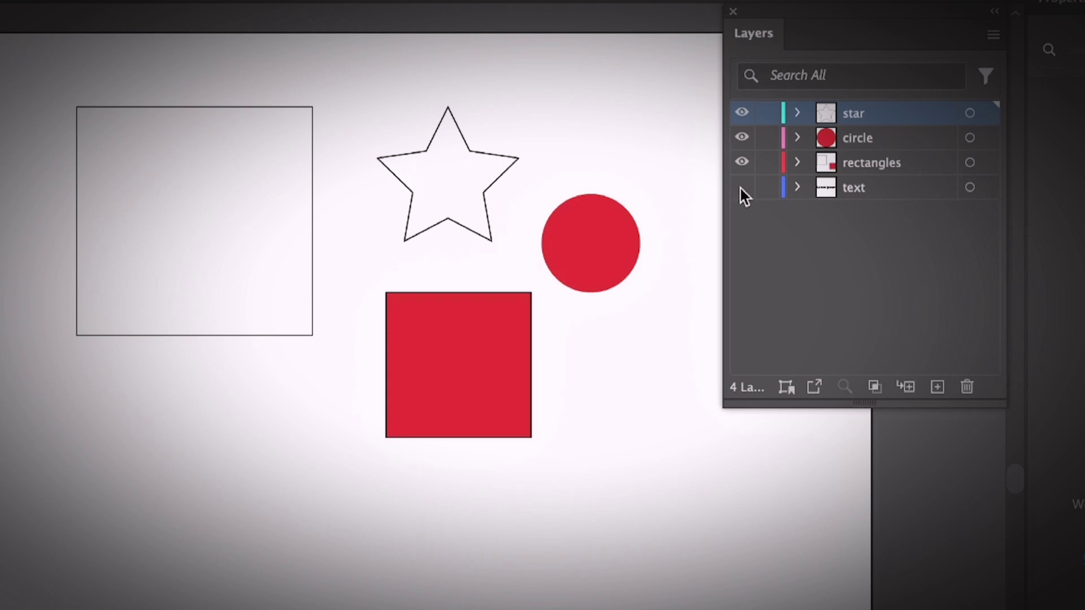
click(742, 188)
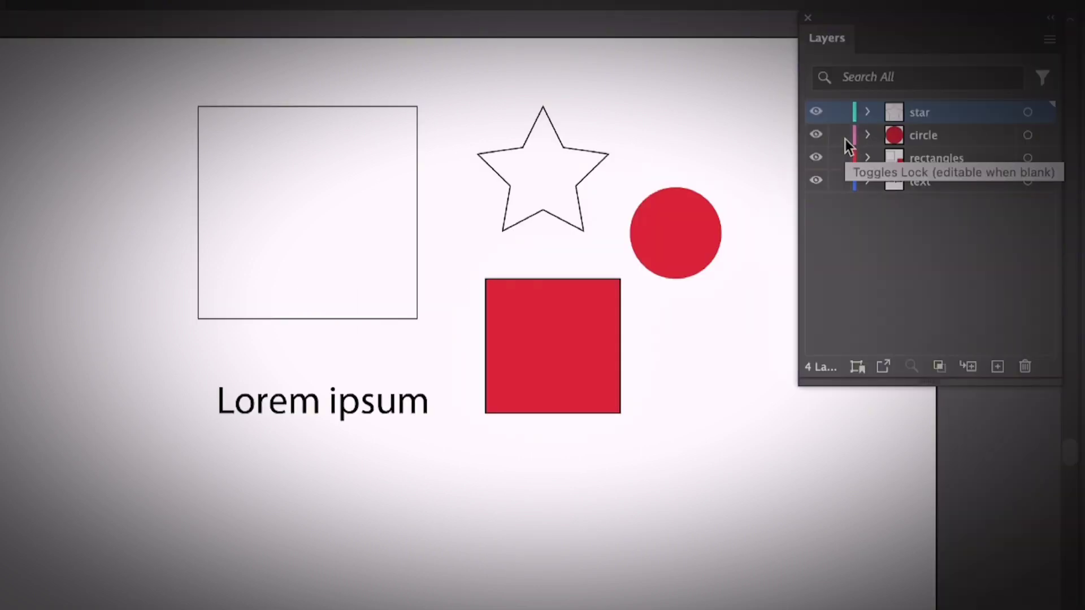
- Lock the rectangles layer, then move the star, circle and text down-left together
click(843, 160)
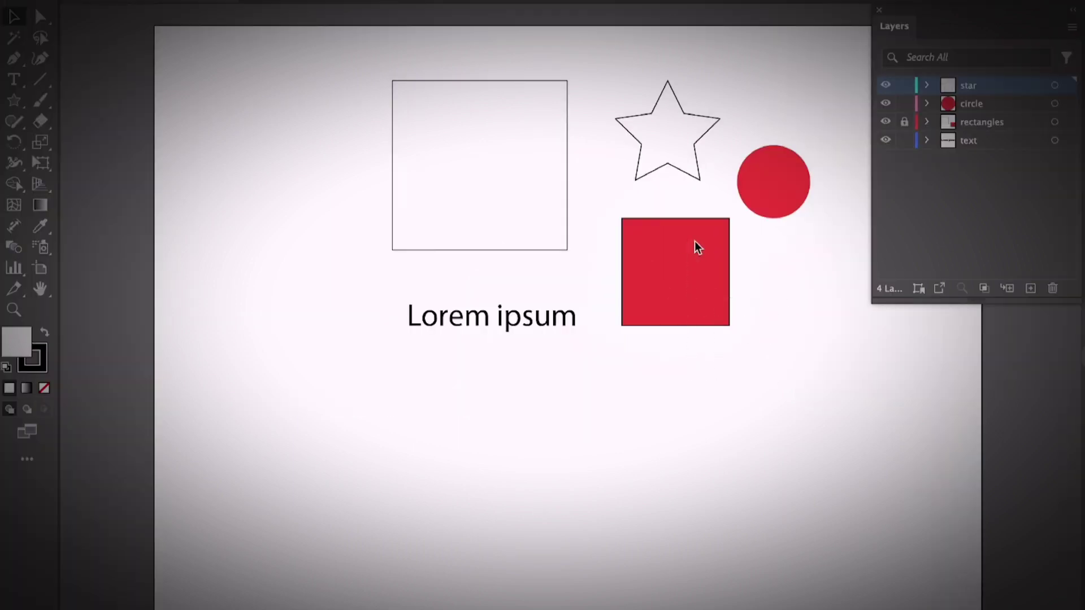
drag(695, 243, 726, 265)
drag(424, 54, 826, 351)
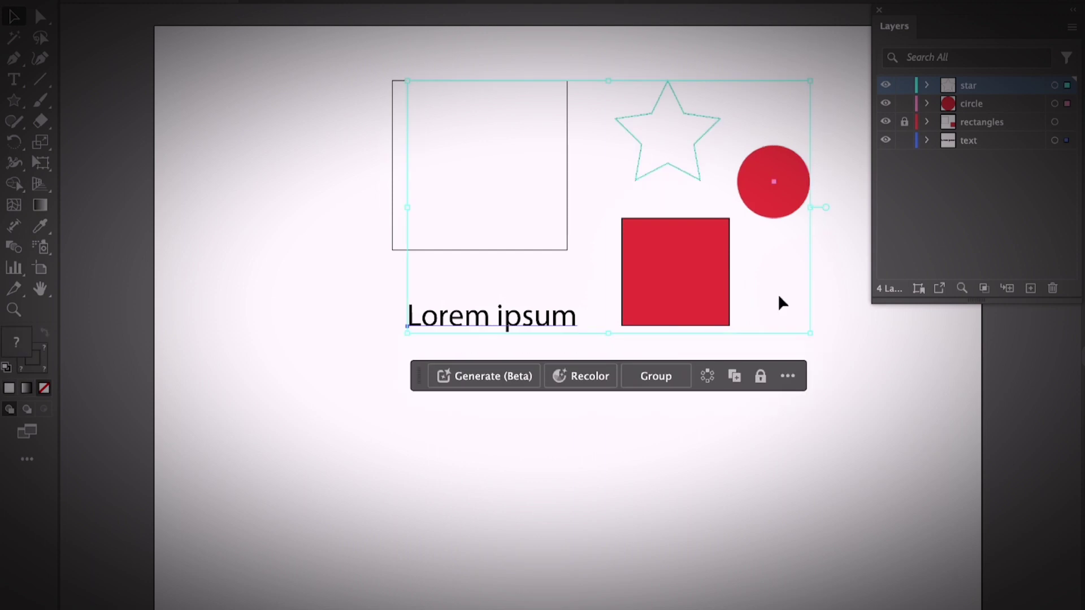
drag(687, 168, 576, 391)
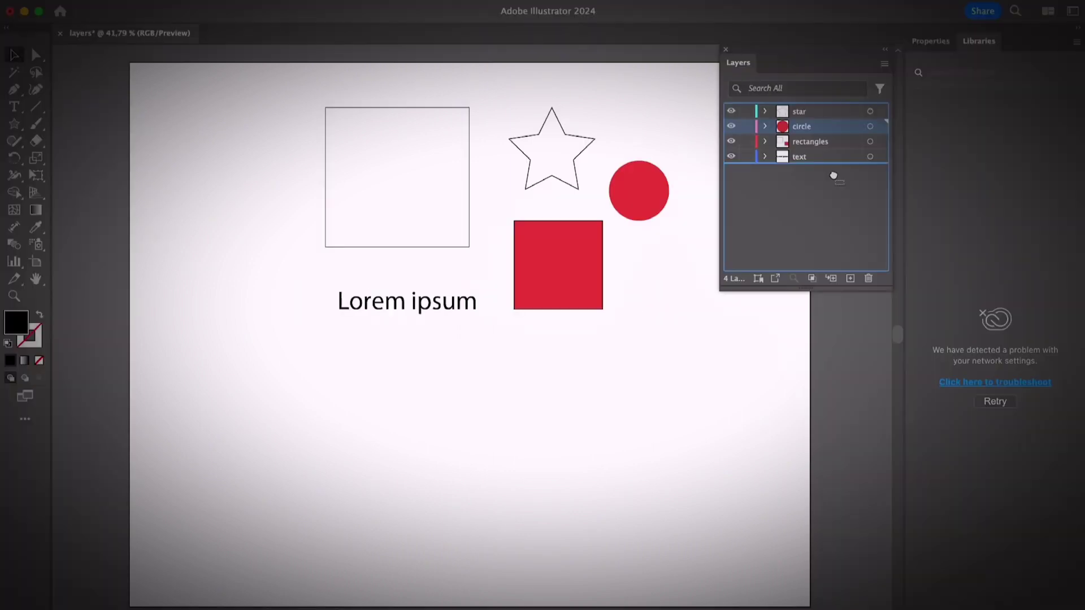
- Place the circle layer below rectangles, then shift the squares to reveal the circle behind
drag(833, 176, 827, 125)
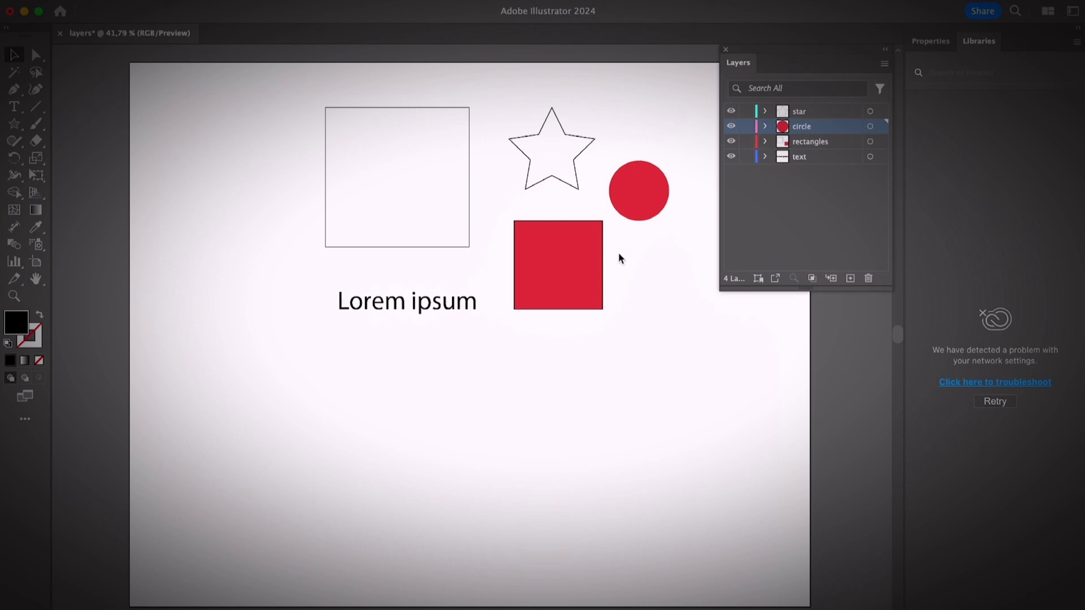
drag(636, 213, 395, 200)
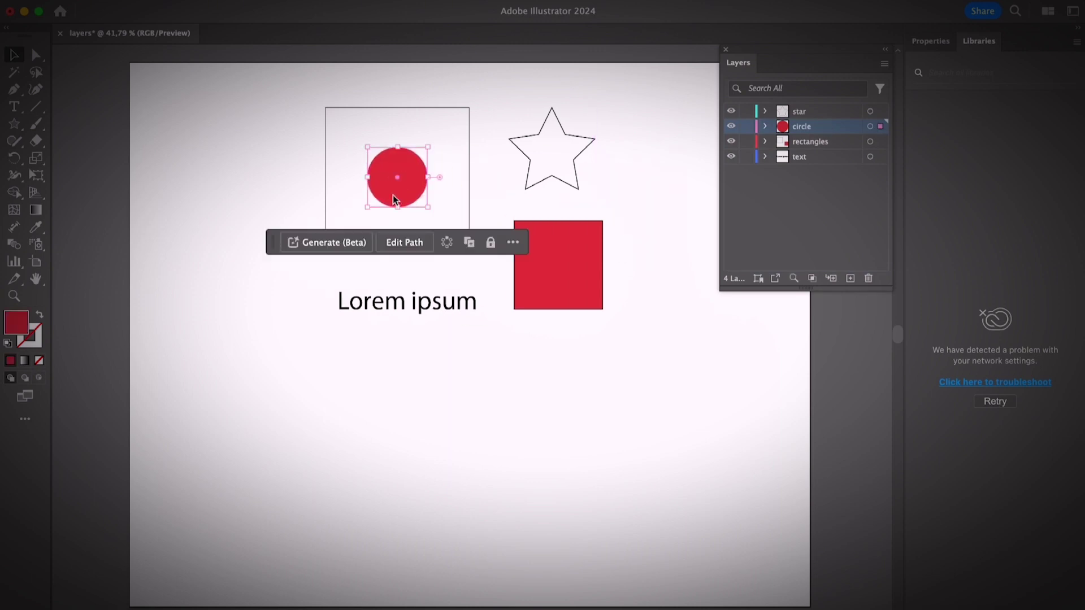
drag(802, 130, 809, 158)
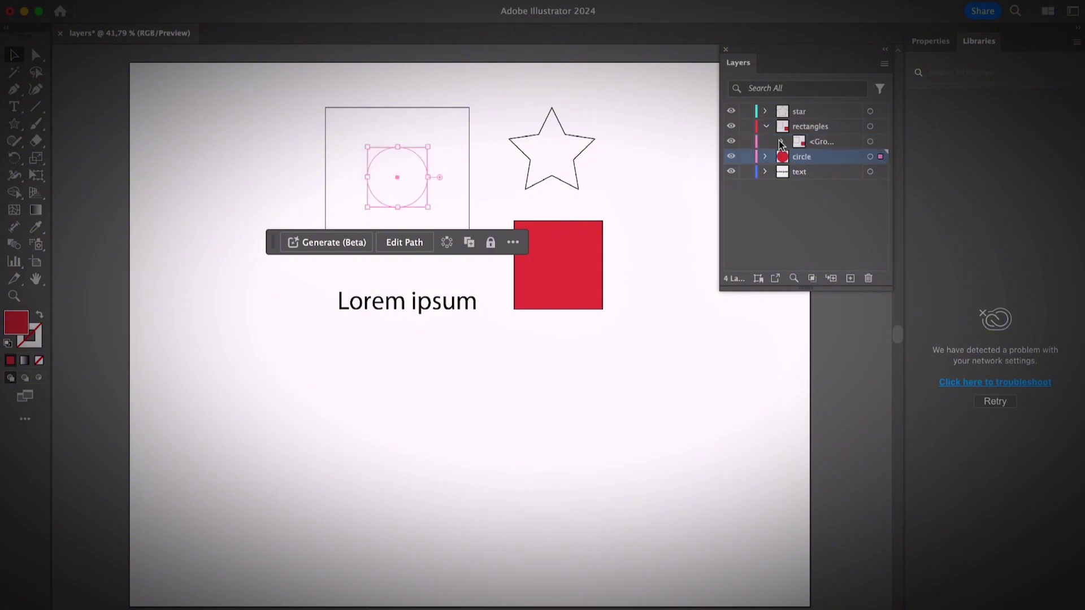
click(767, 127)
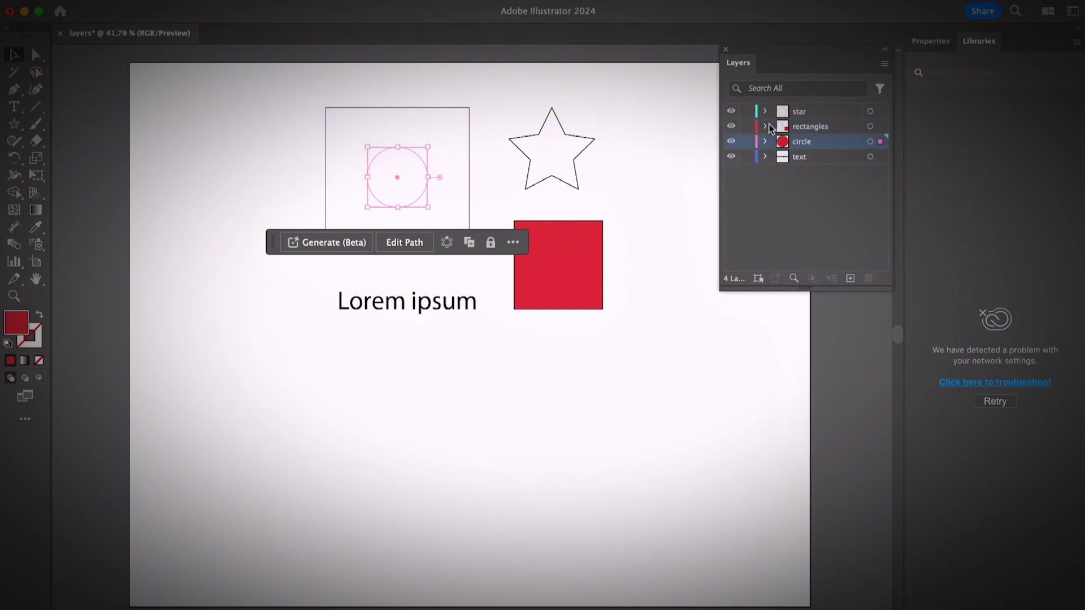
click(639, 289)
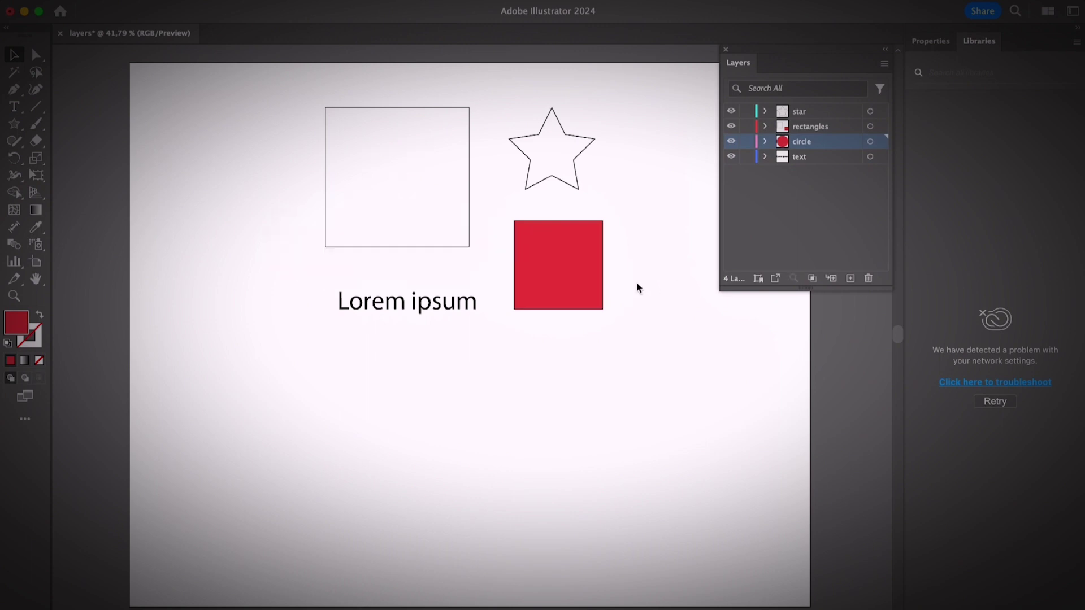
drag(388, 201, 547, 305)
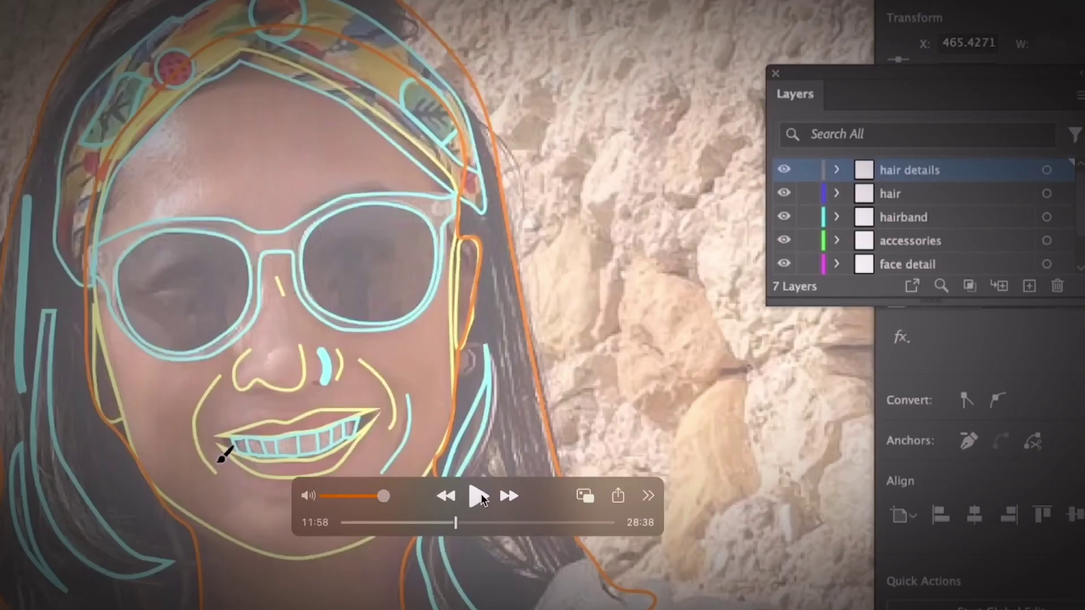
- Play the portrait tutorial video and jump ahead to near its end
click(479, 496)
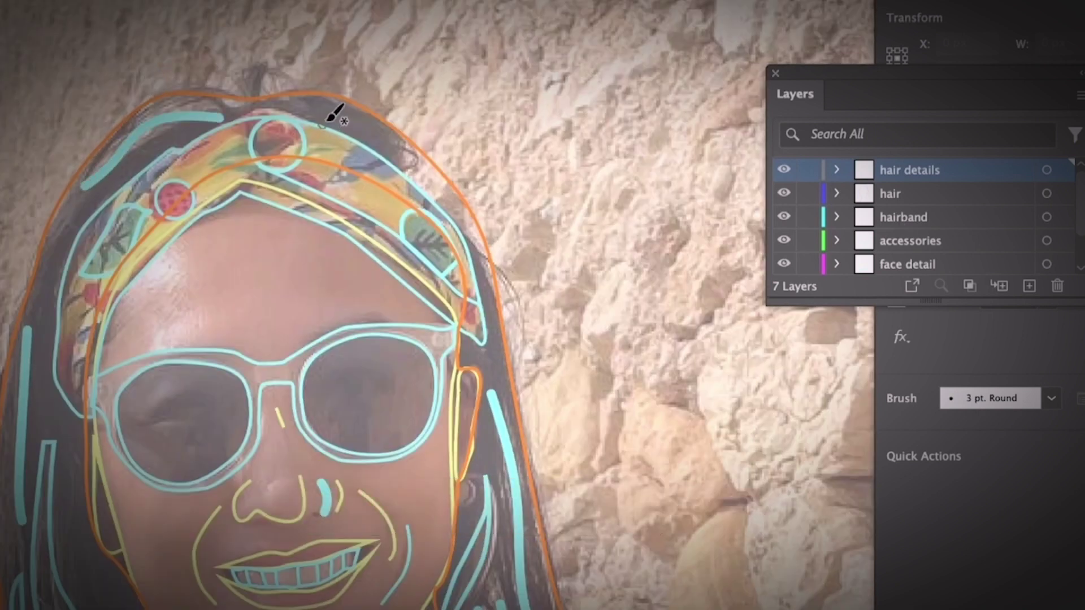
mouse_move(501, 525)
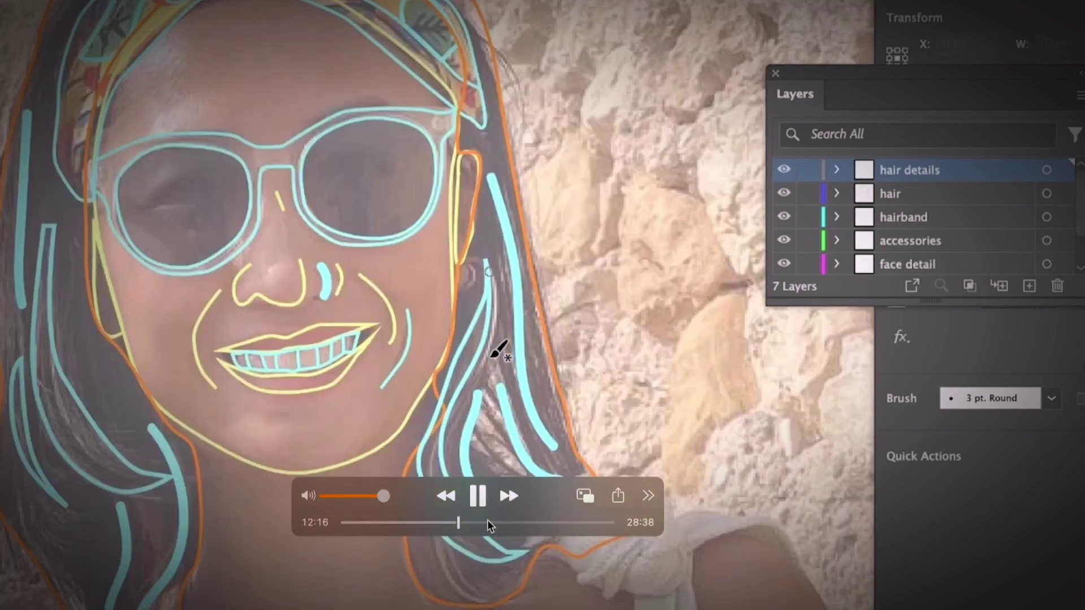
click(489, 523)
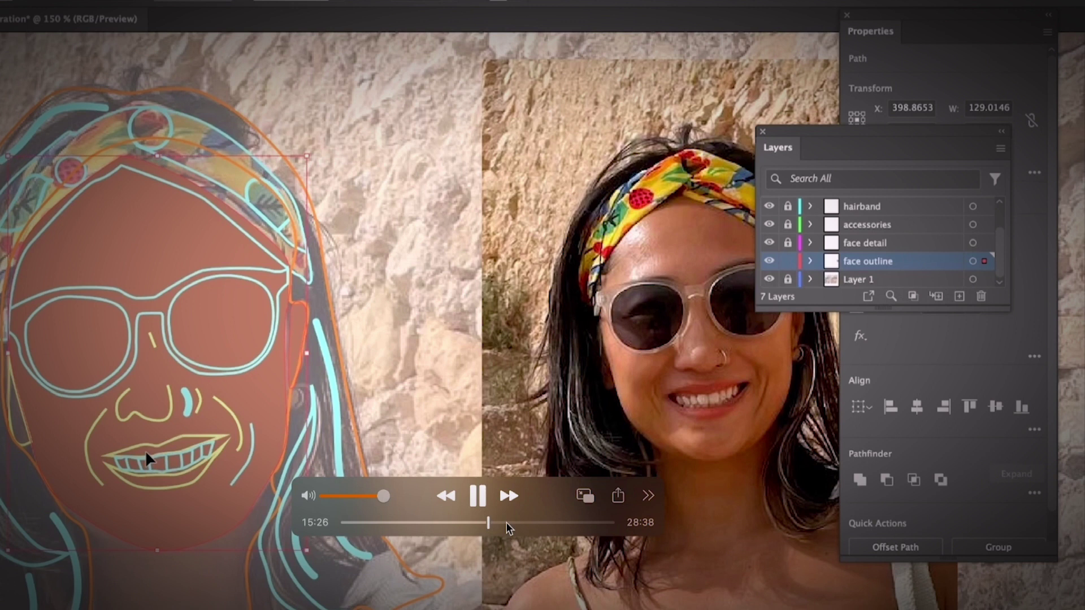
click(506, 522)
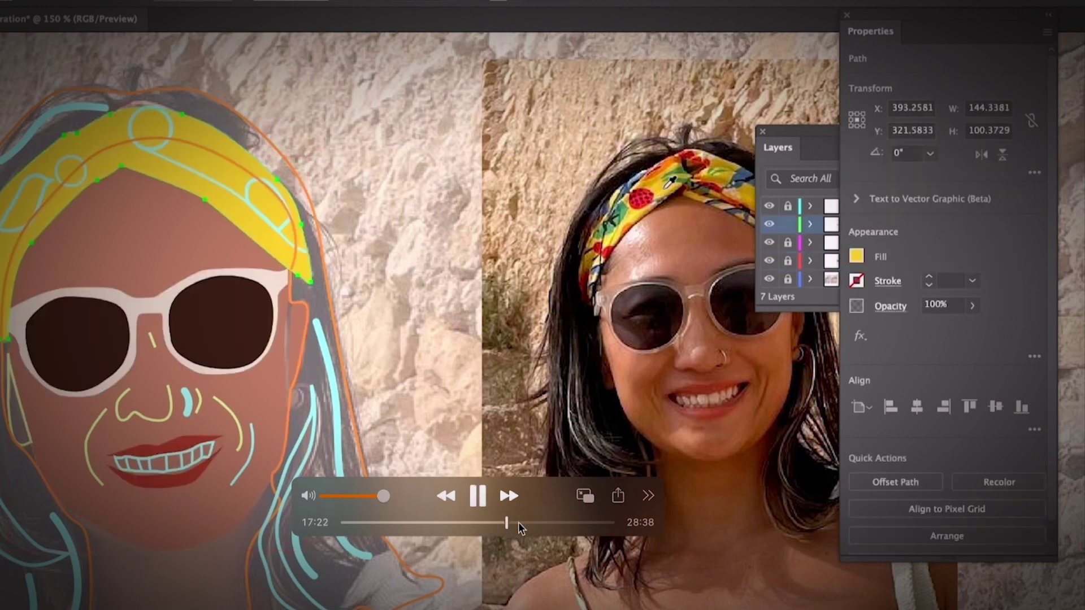
click(517, 522)
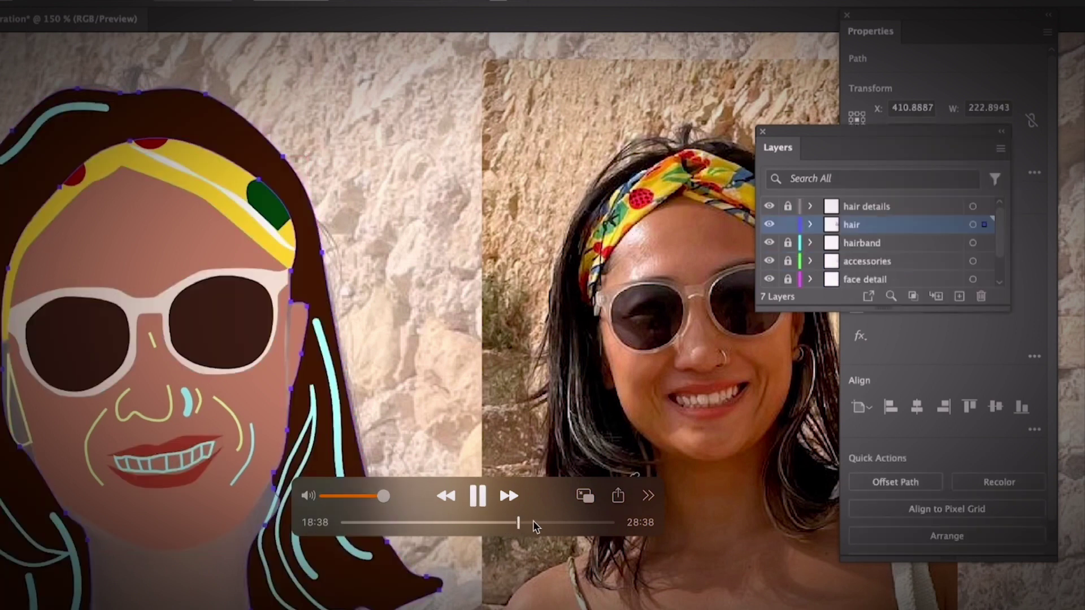
click(542, 523)
click(556, 522)
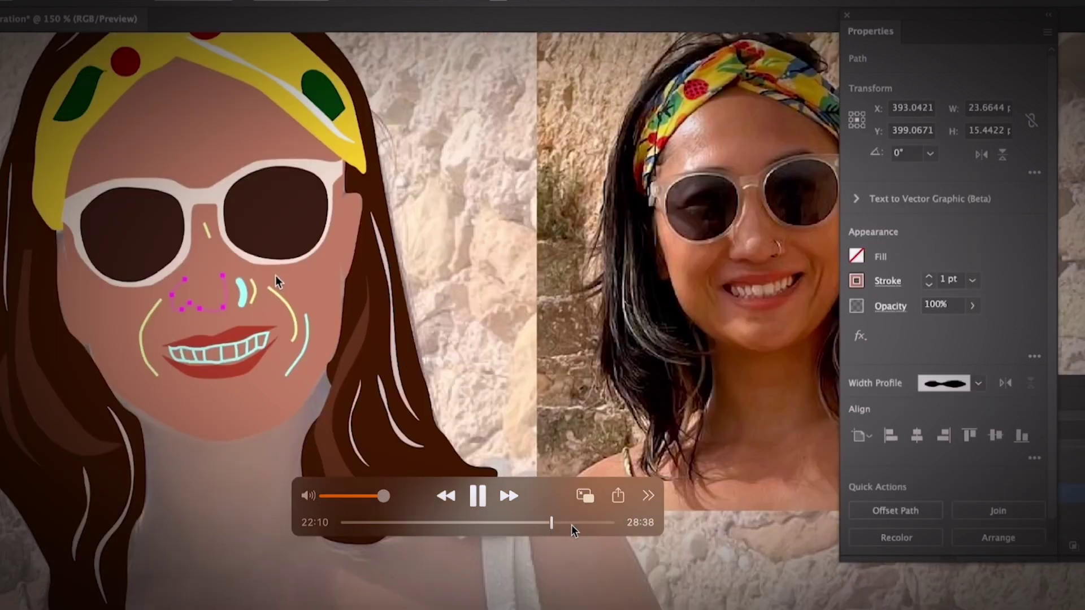
click(572, 523)
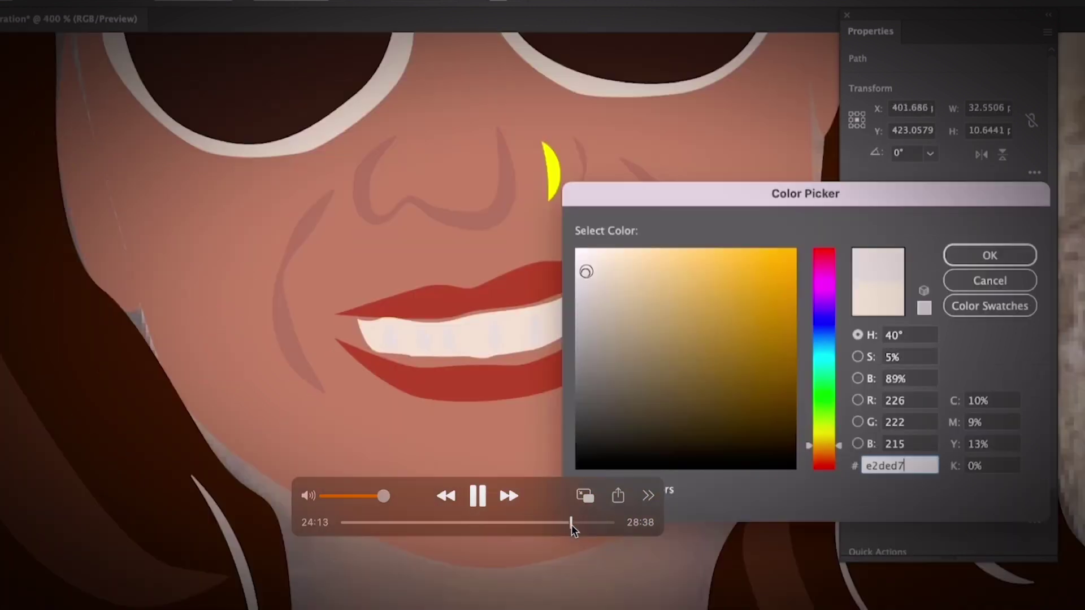
click(587, 523)
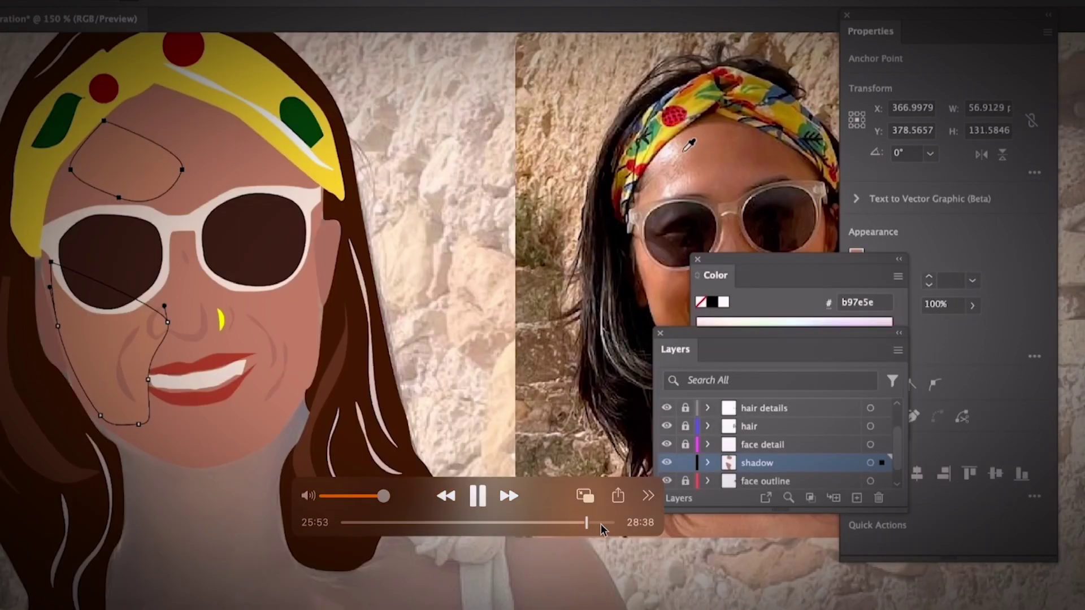
click(602, 523)
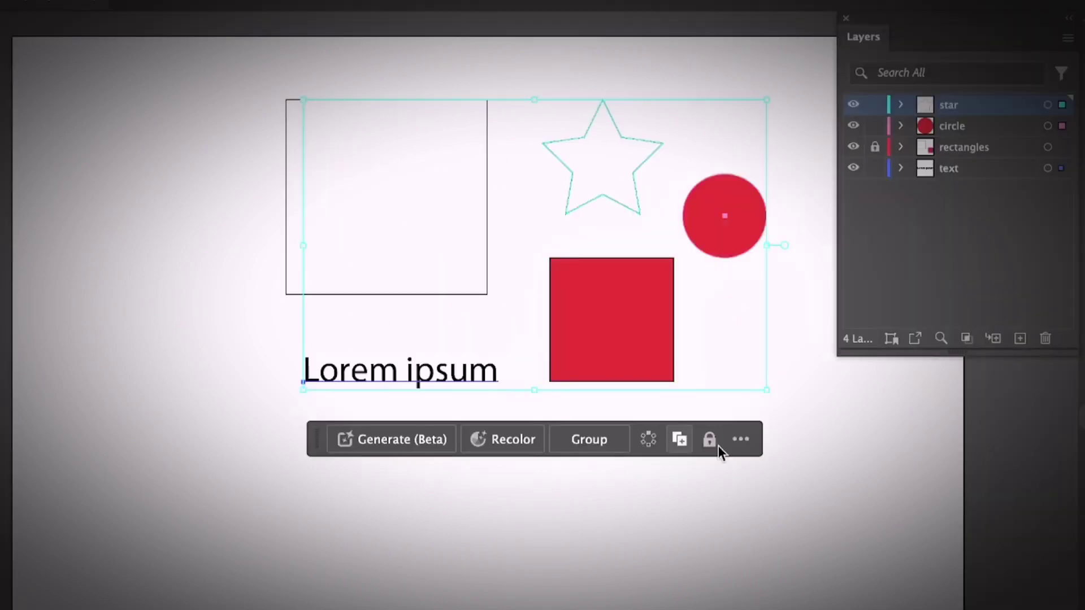
- Deselect the canvas and select the star, circle, rectangles and text layers
click(861, 483)
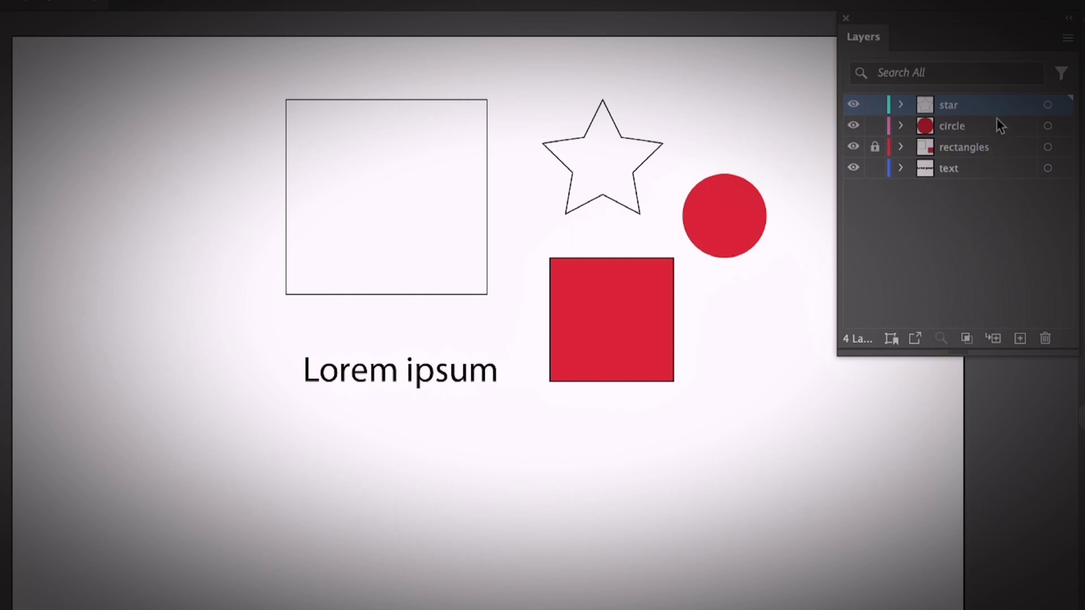
shift+click(996, 168)
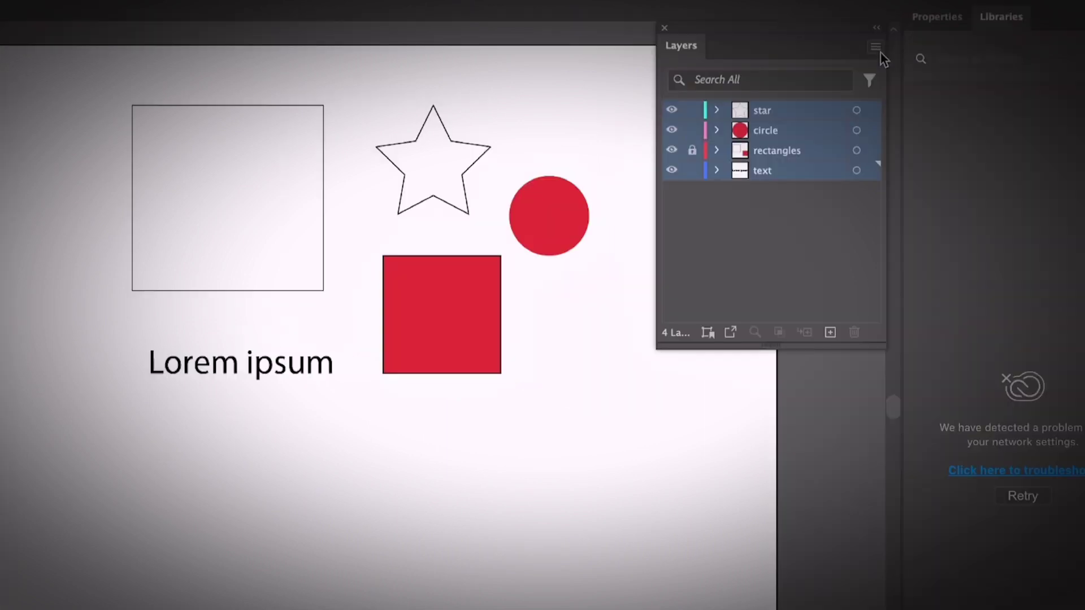
- Apply Merge Selected to the four layers, then select the grouped squares and circle
click(880, 53)
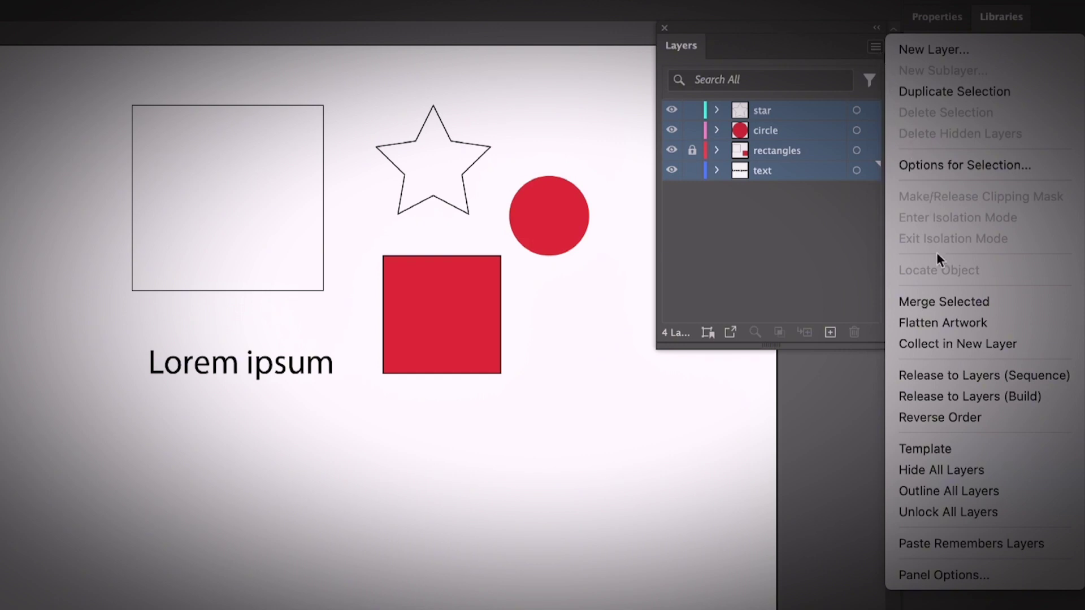
click(934, 304)
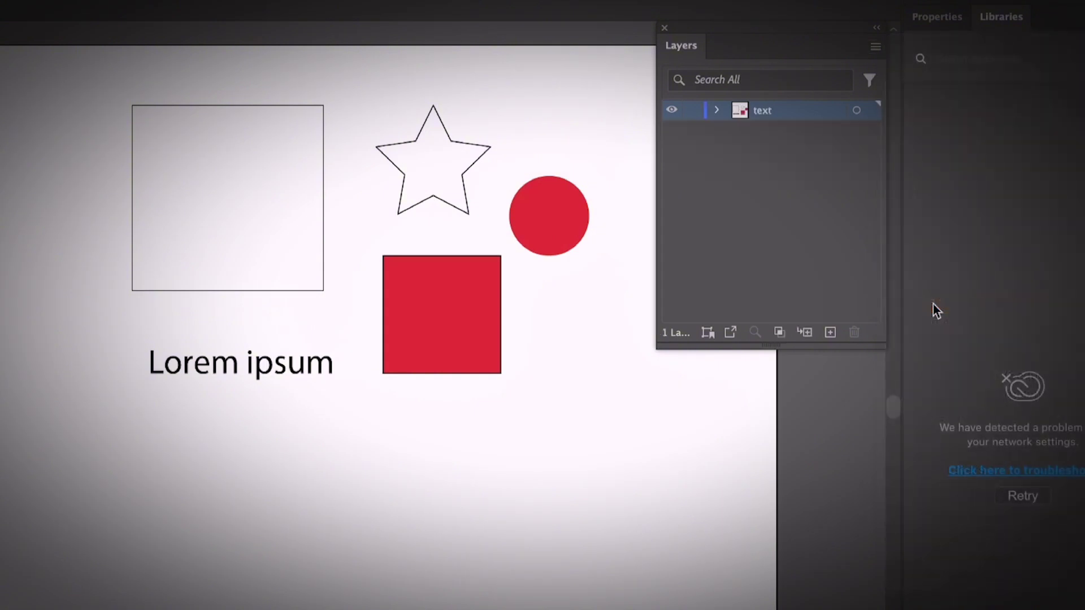
click(567, 268)
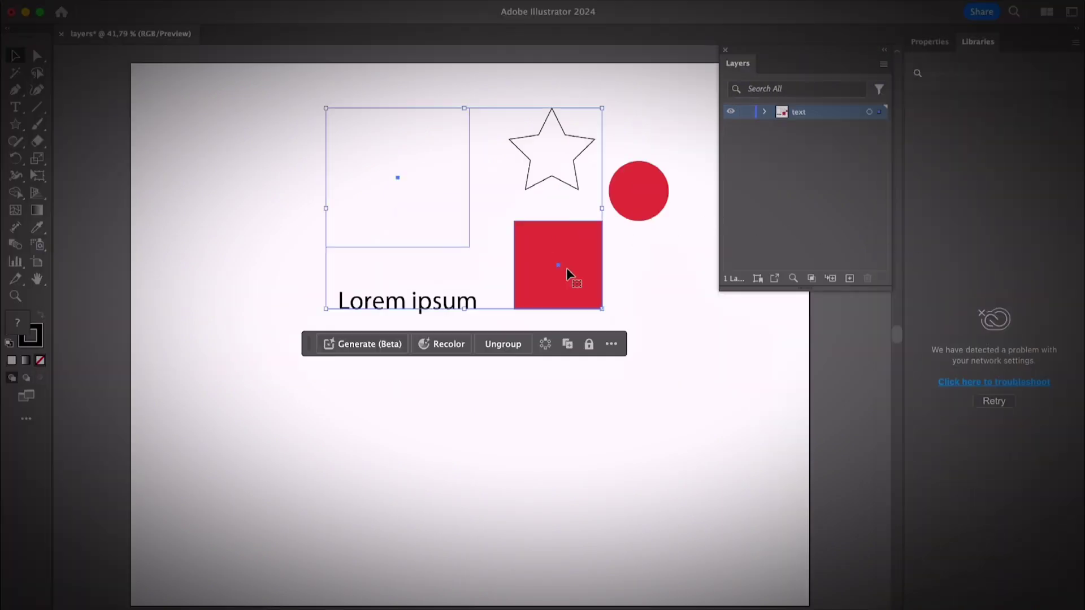
click(626, 216)
click(577, 280)
- Move the squares and apply Flatten Artwork, then undo both to restore separate layers
mouse_move(577, 281)
mouse_down()
mouse_move(680, 289)
mouse_move(592, 291)
mouse_up()
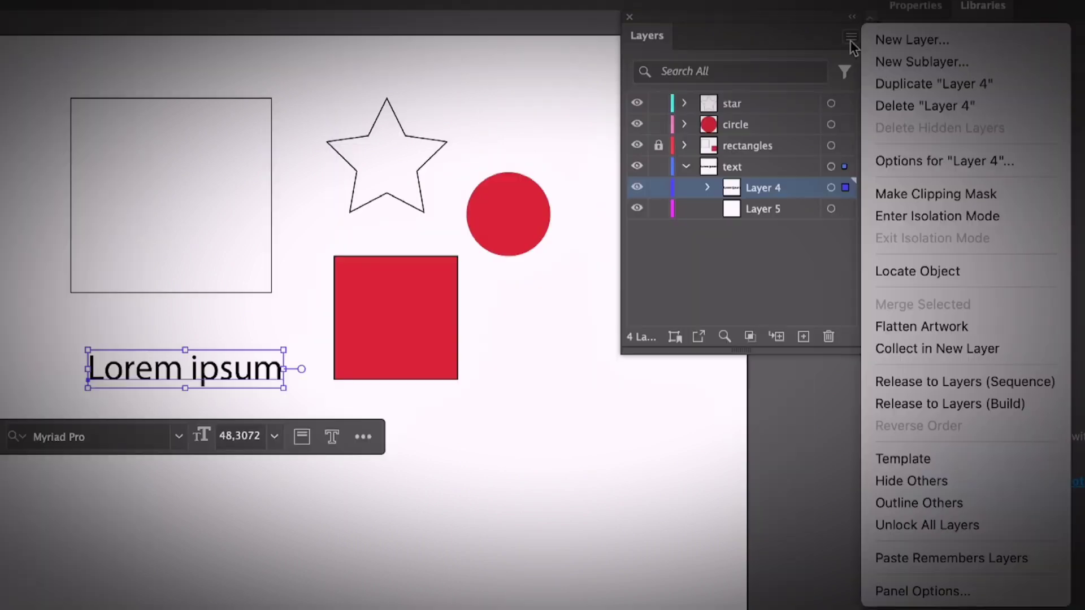
click(931, 333)
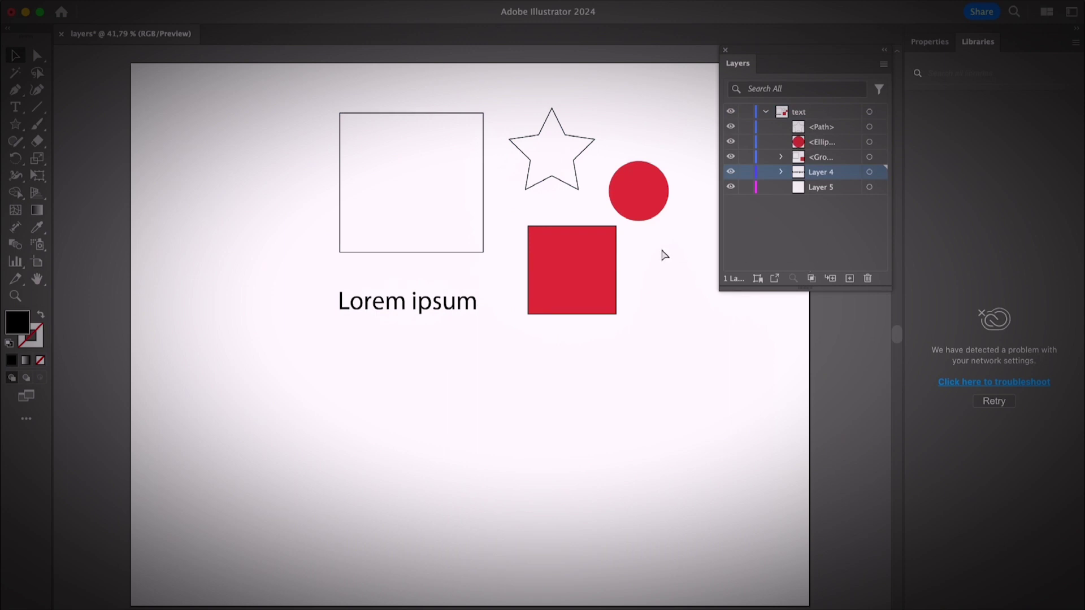
key(super+z)
click(663, 219)
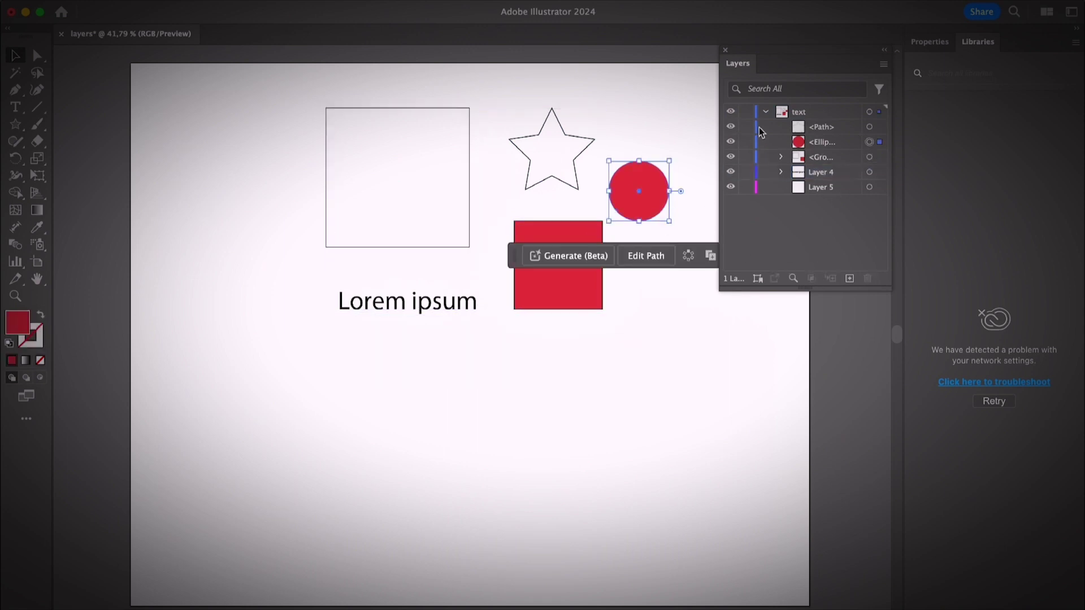
click(765, 111)
key(super+z)
key(super+z)
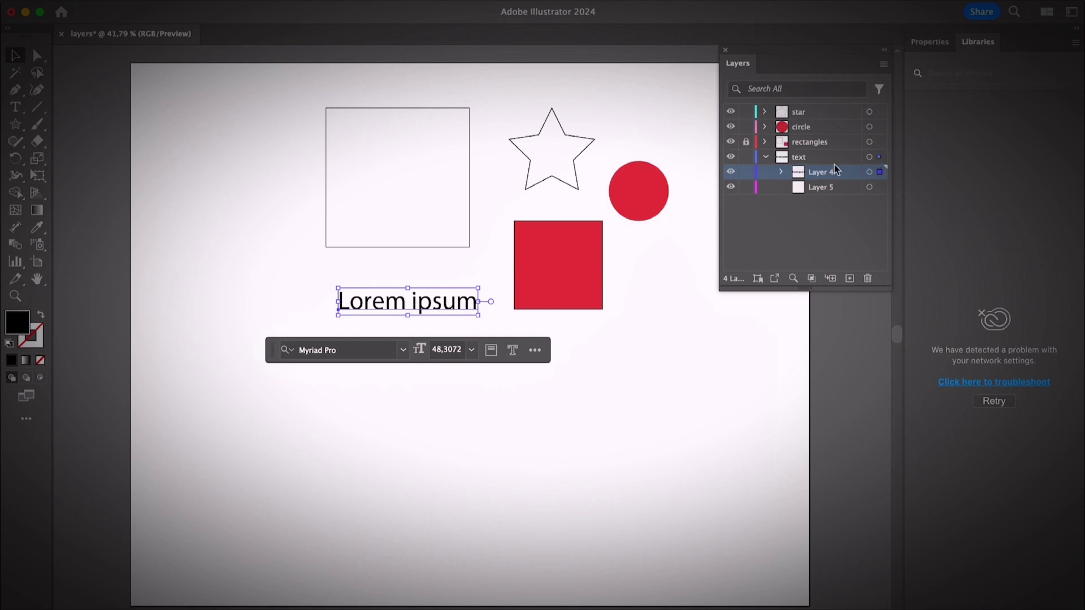